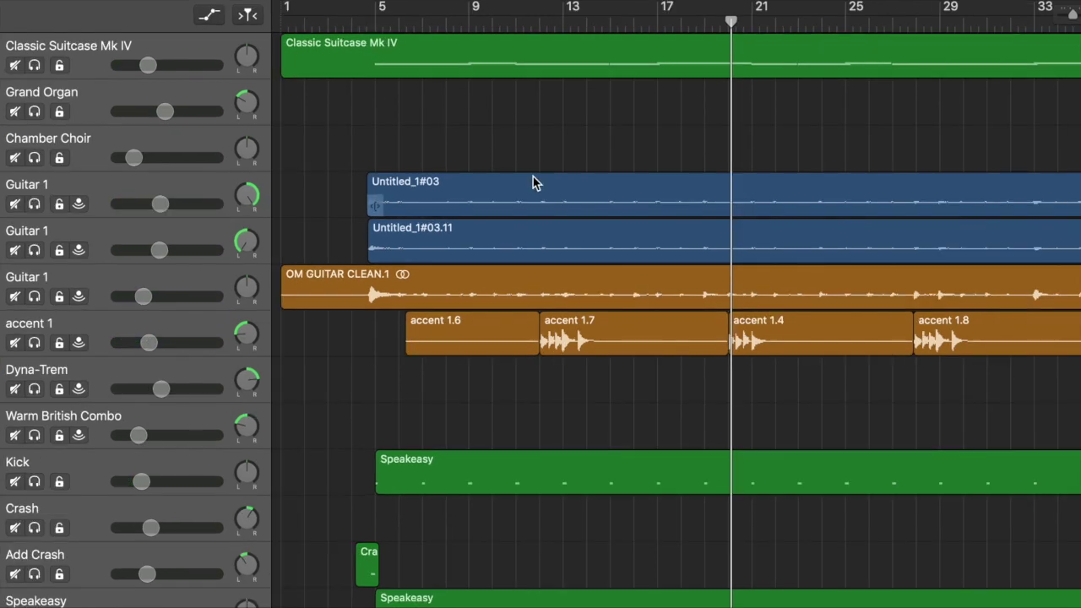
- Review the full track list, then play the song with Catch Playhead on to follow playback
scroll(533, 177, "down", 3)
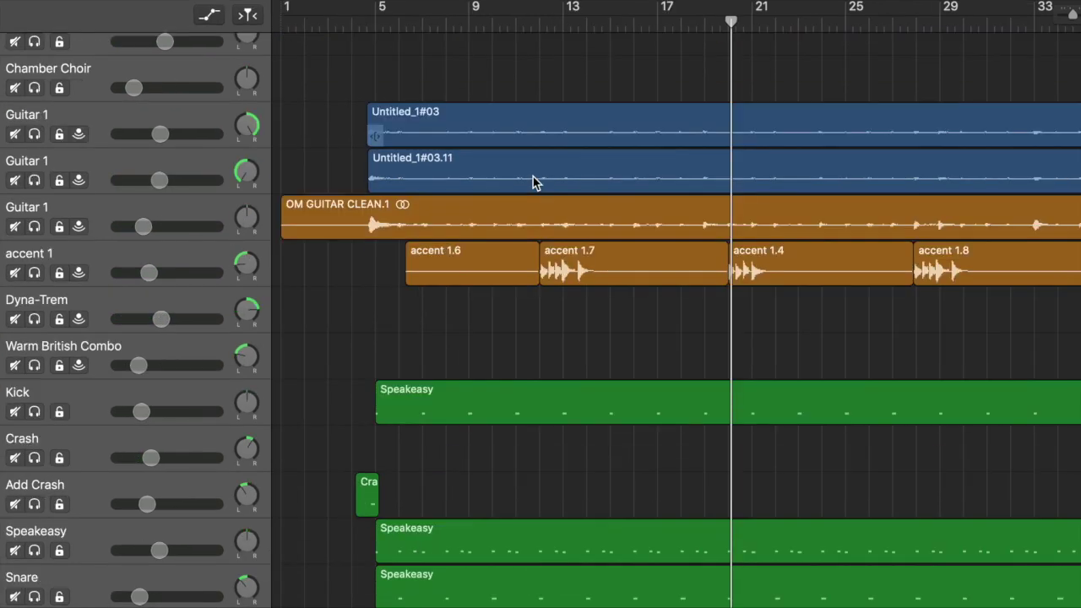
scroll(533, 183, "up", 3)
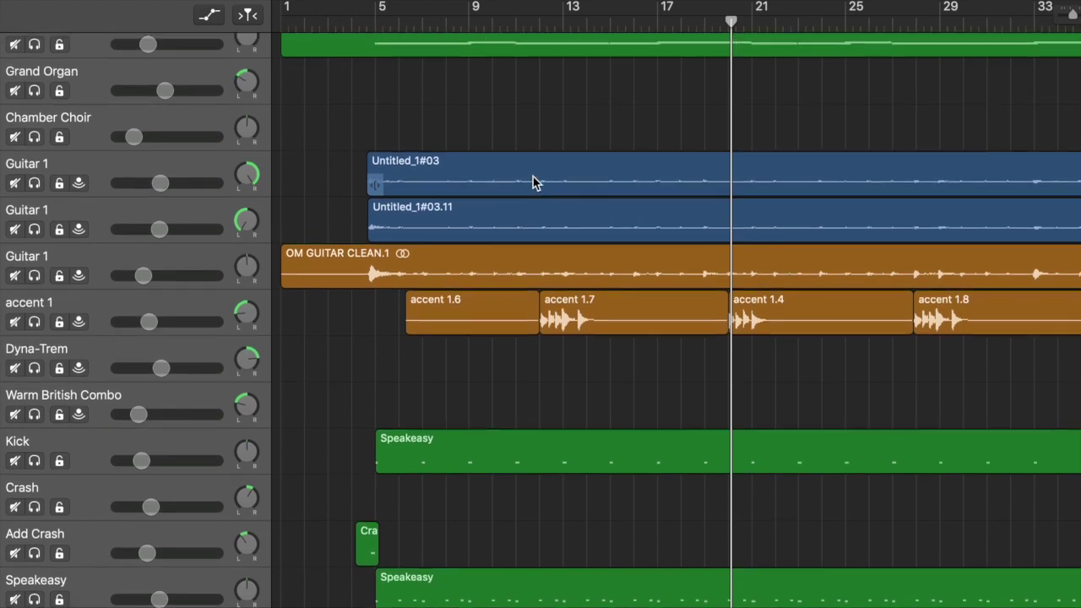
scroll(533, 183, "down", 1)
scroll(533, 177, "down", 12)
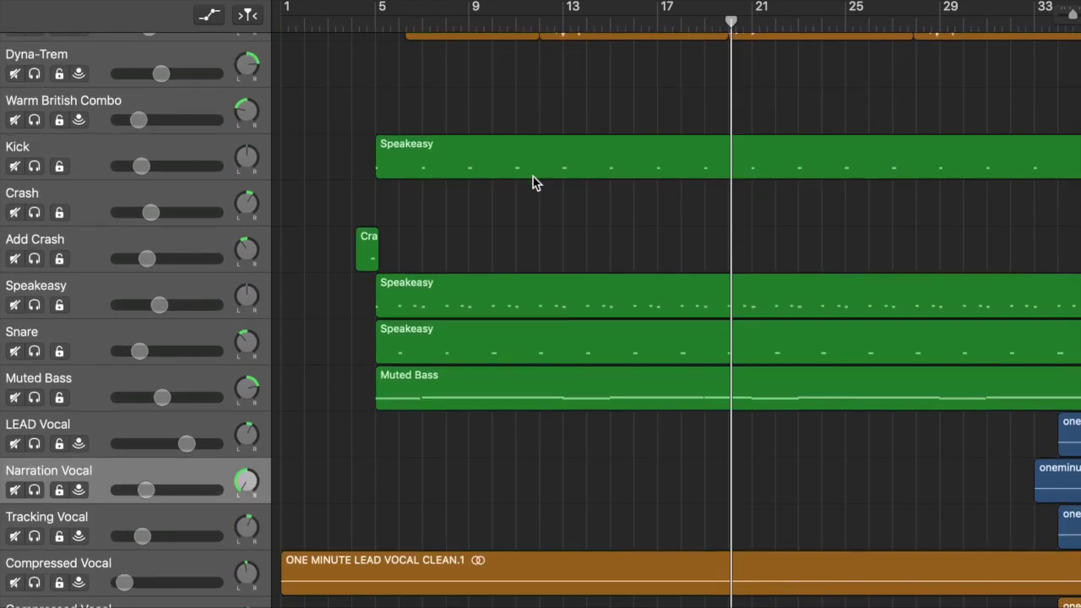
scroll(533, 177, "down", 10)
scroll(533, 177, "down", 4)
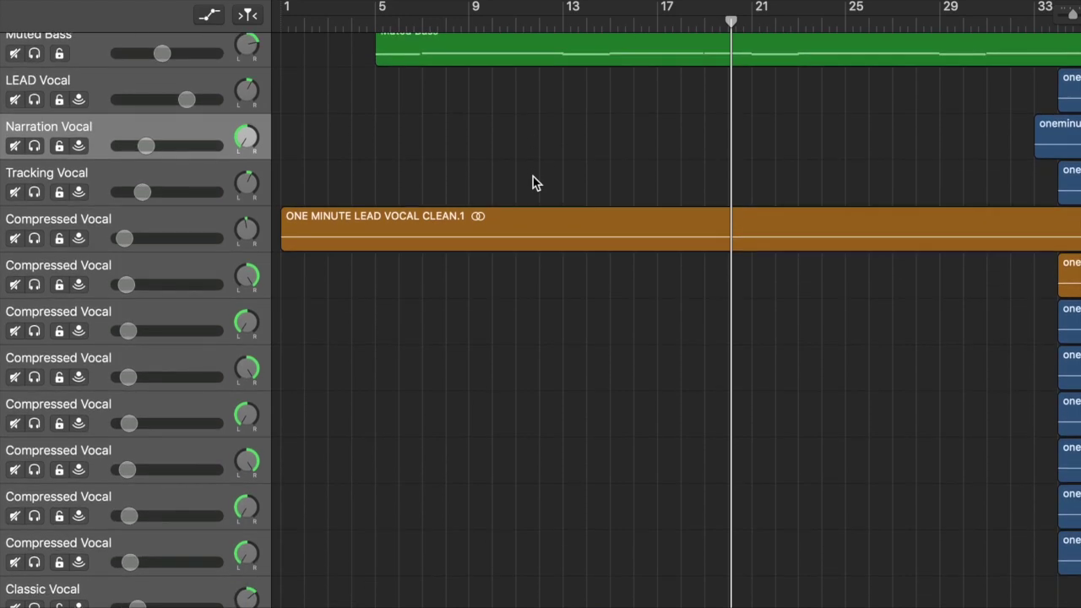
scroll(533, 177, "up", 18)
scroll(533, 177, "up", 8)
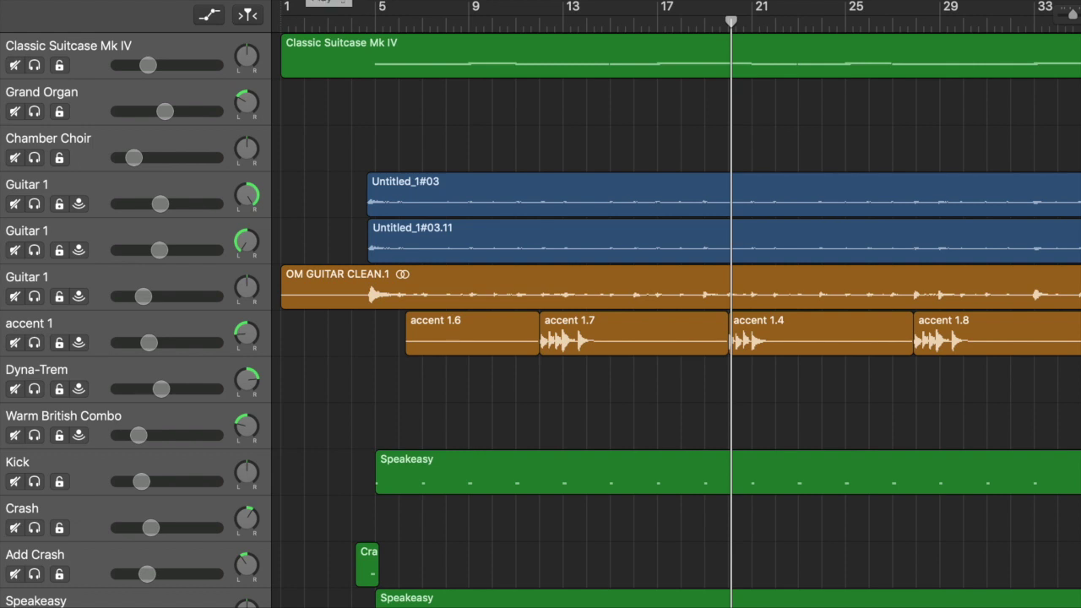
key("space")
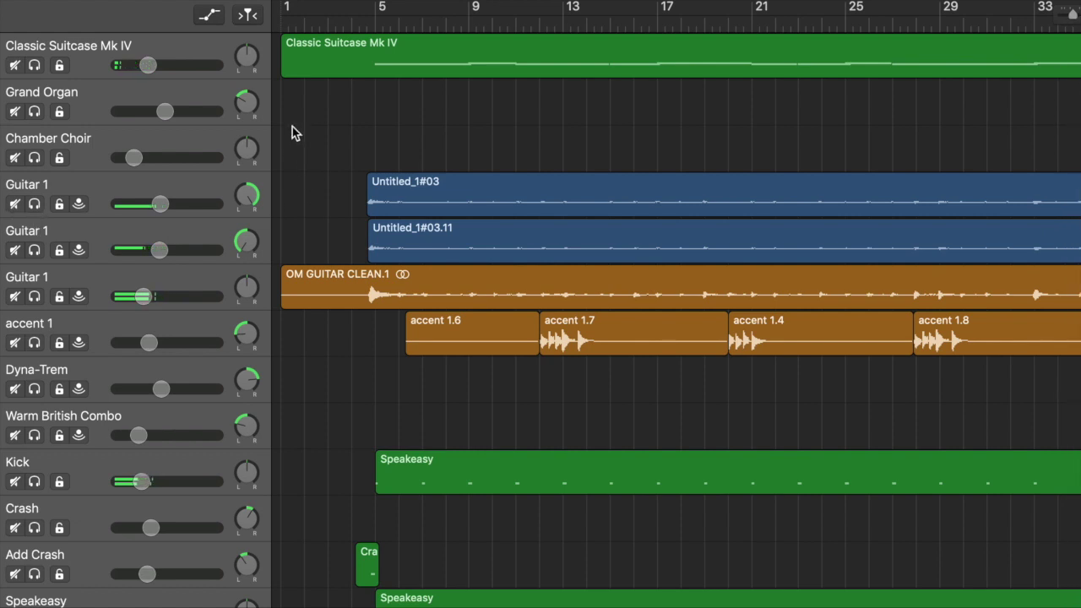
left_click(250, 15)
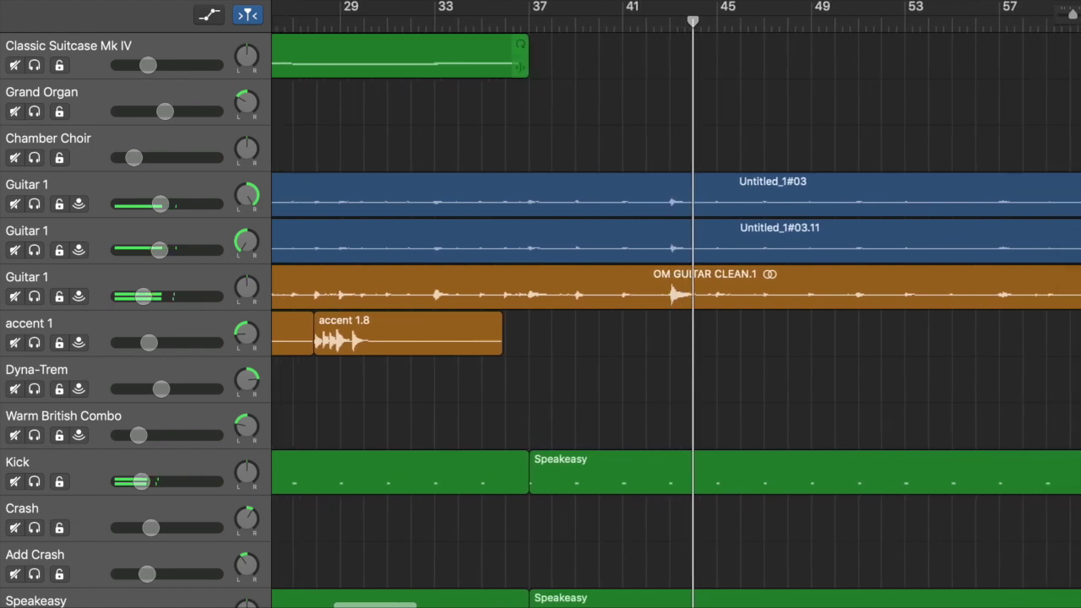
- Stop playback and mute the two Guitar 1 tracks and the OM GUITAR CLEAN track
key("space")
key("space")
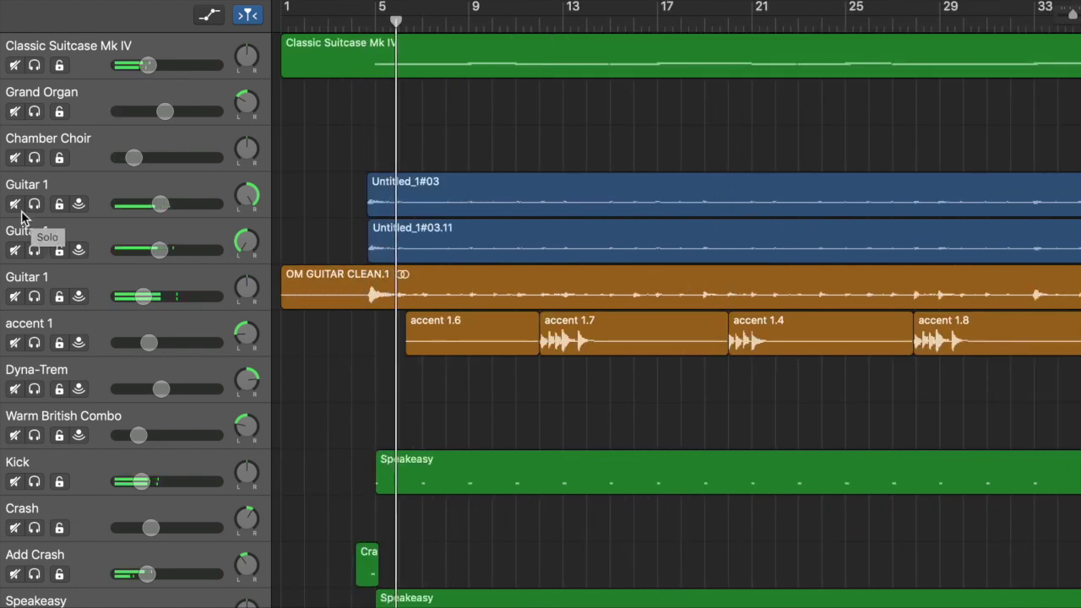
left_click(14, 204)
left_click(14, 250)
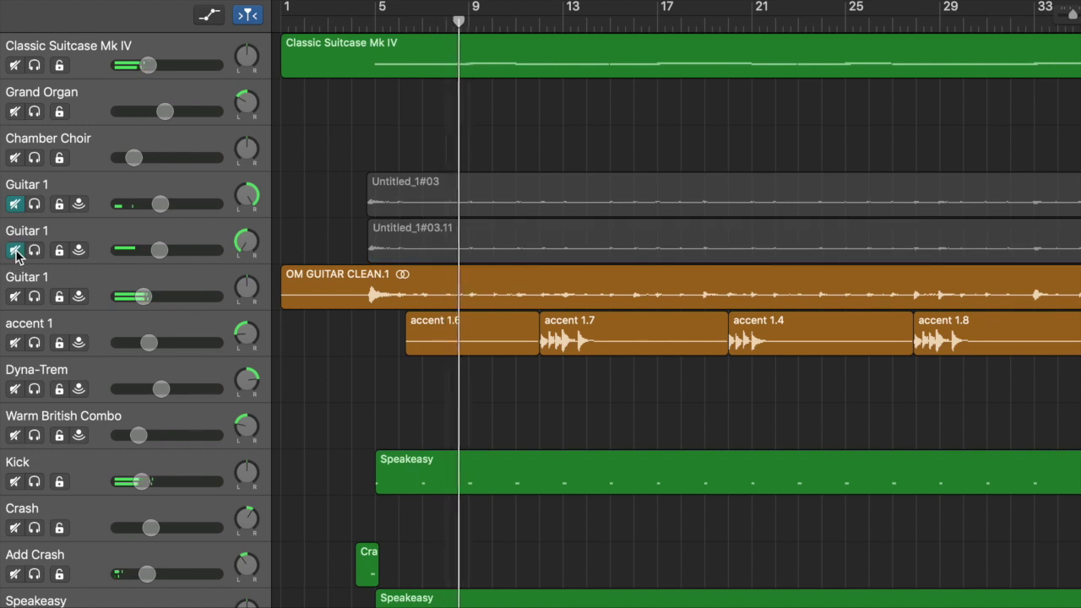
left_click(14, 296)
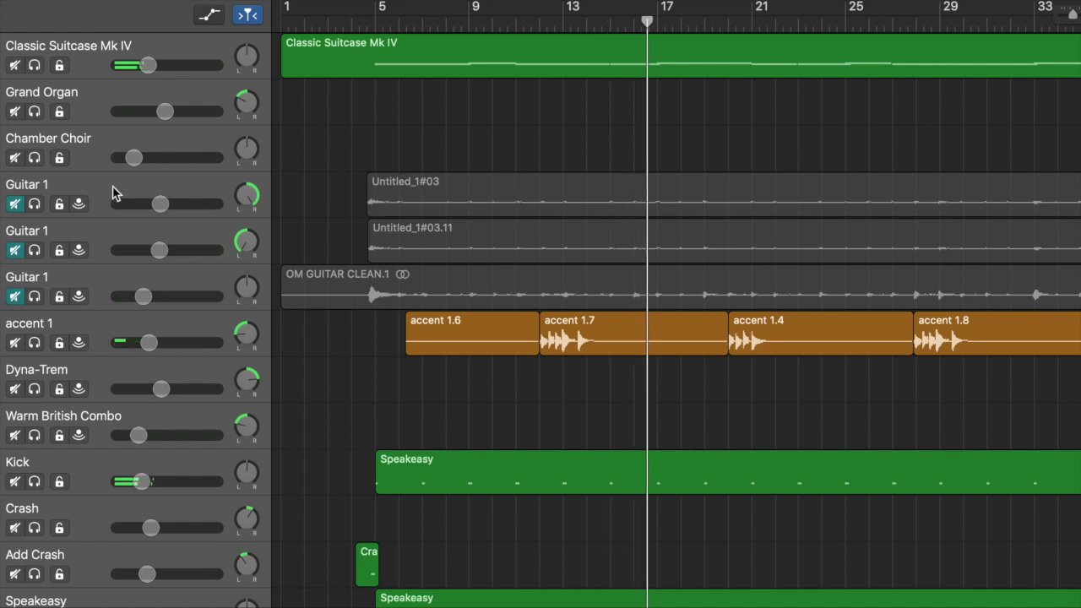
- Unmute those three tracks and solo both Untitled guitar tracks
left_click(14, 204)
left_click(15, 250)
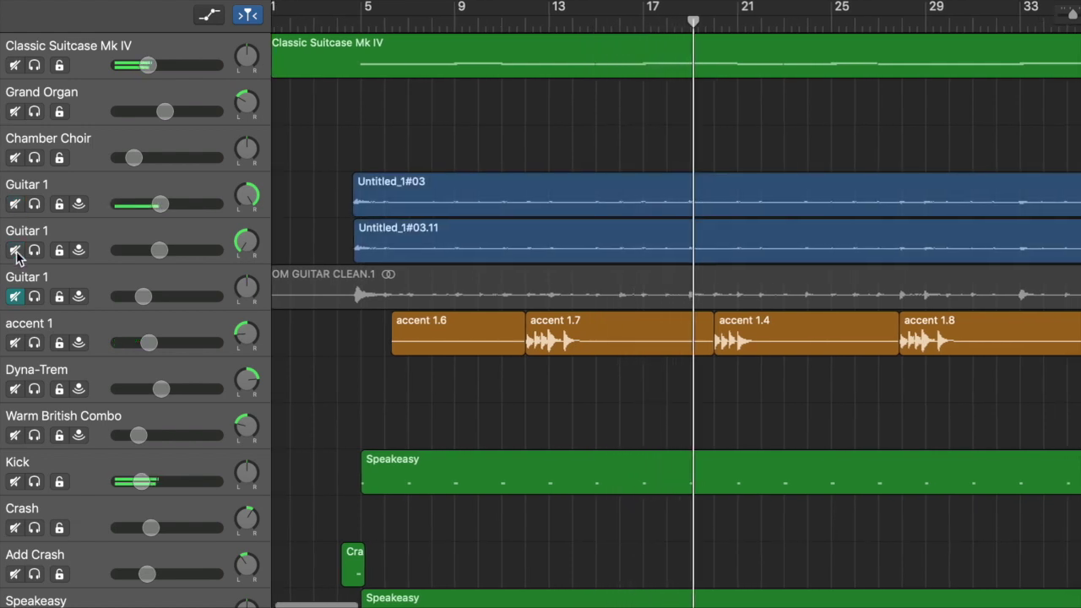
left_click(14, 296)
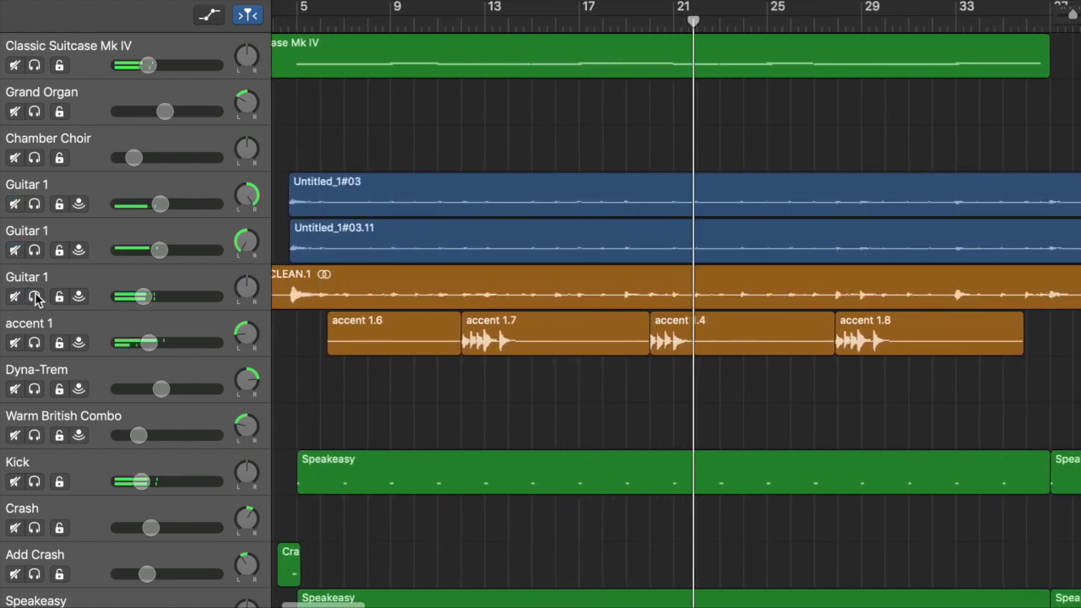
left_click(34, 250)
left_click(34, 204)
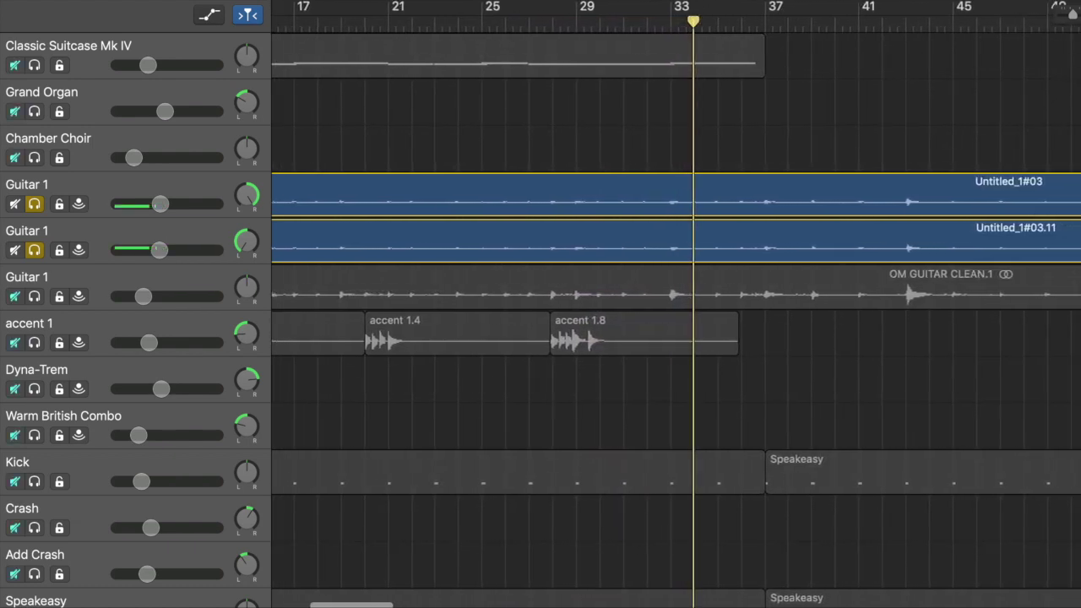
- Swap the solo from the first Untitled guitar to OM GUITAR CLEAN, replay from bar 7, then clear solo
scroll(434, 210, "left", 5)
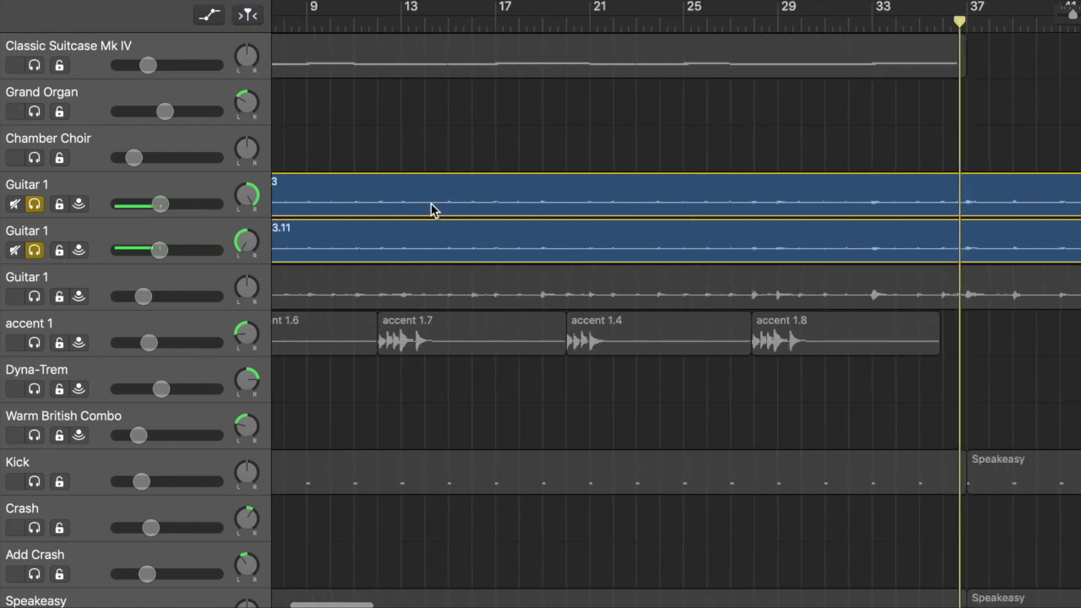
scroll(434, 211, "left", 3)
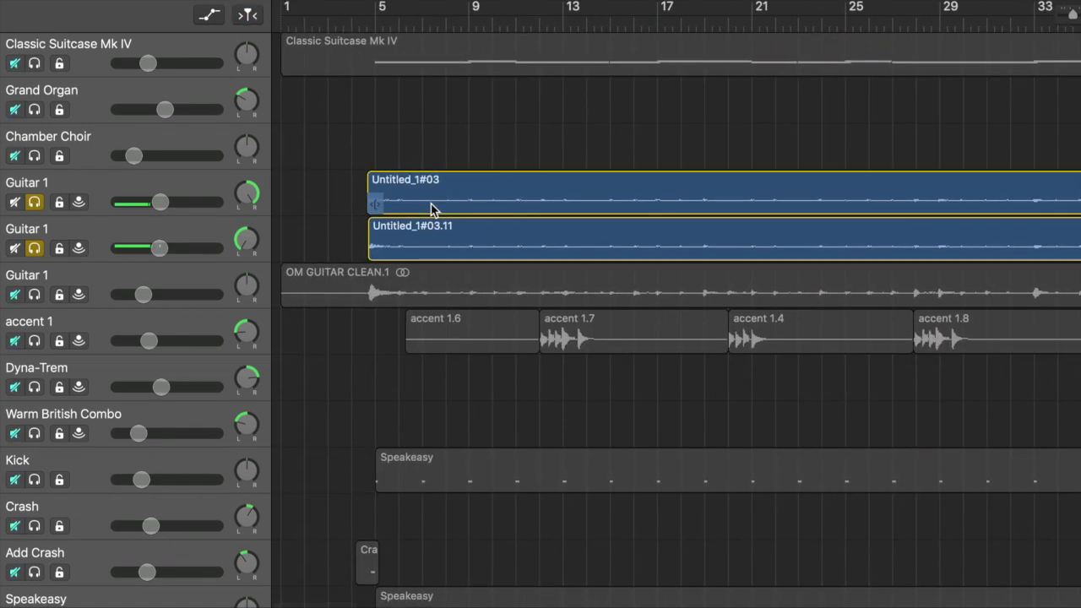
left_click(35, 203)
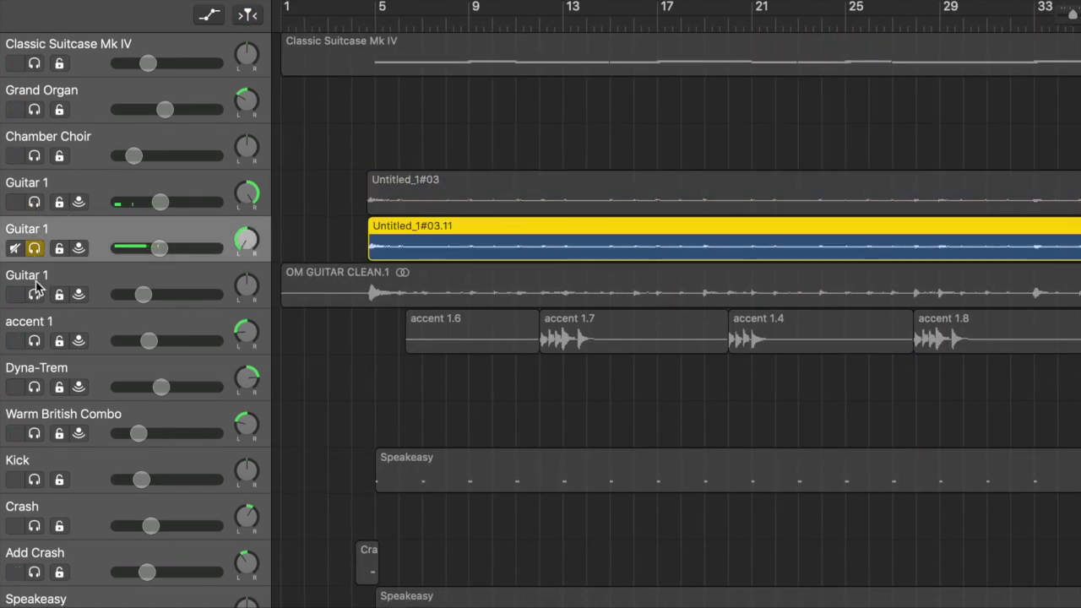
left_click(35, 295)
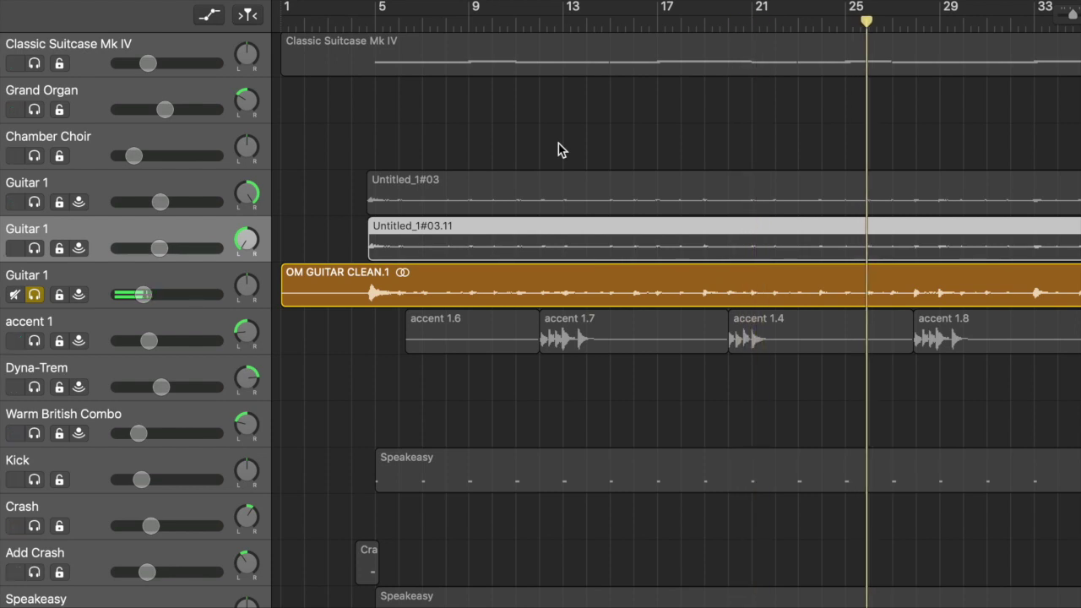
left_click(422, 23)
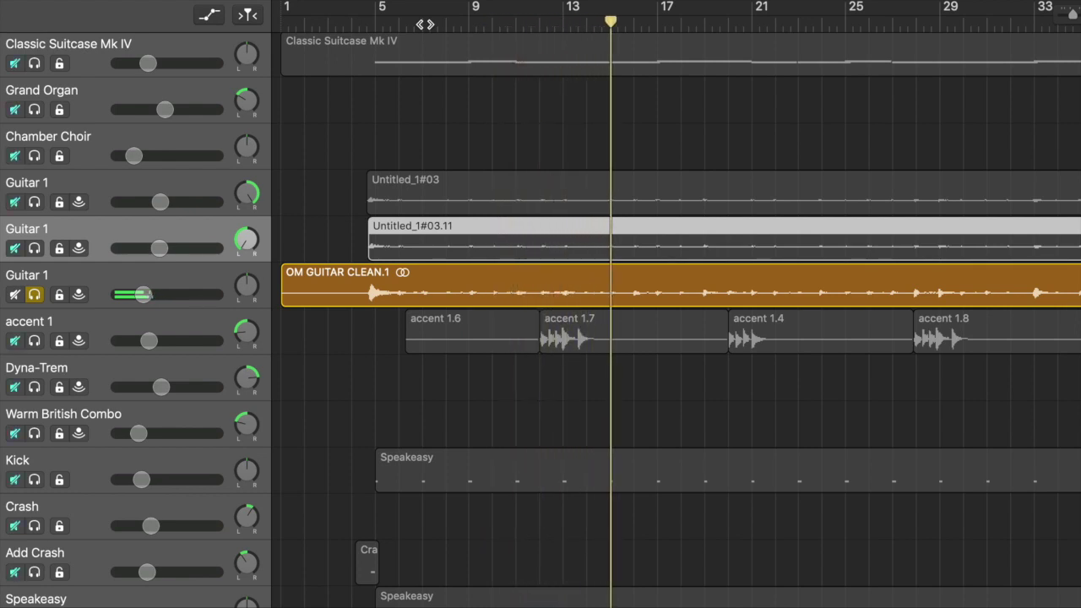
left_click(34, 295)
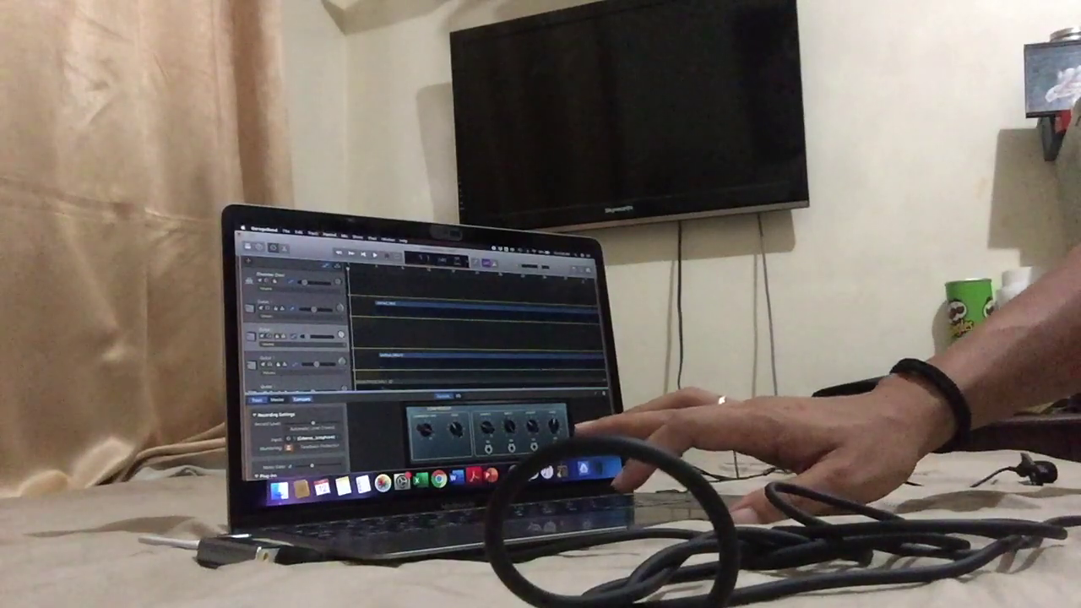
- Record two successive guitar takes on the armed third track with the R key
key("r")
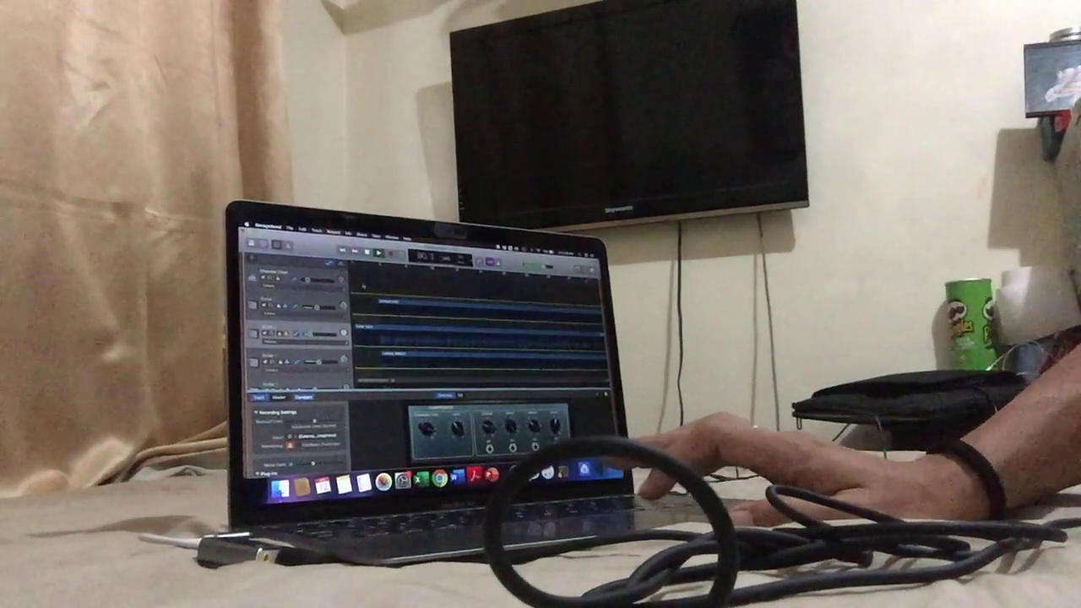
key("r")
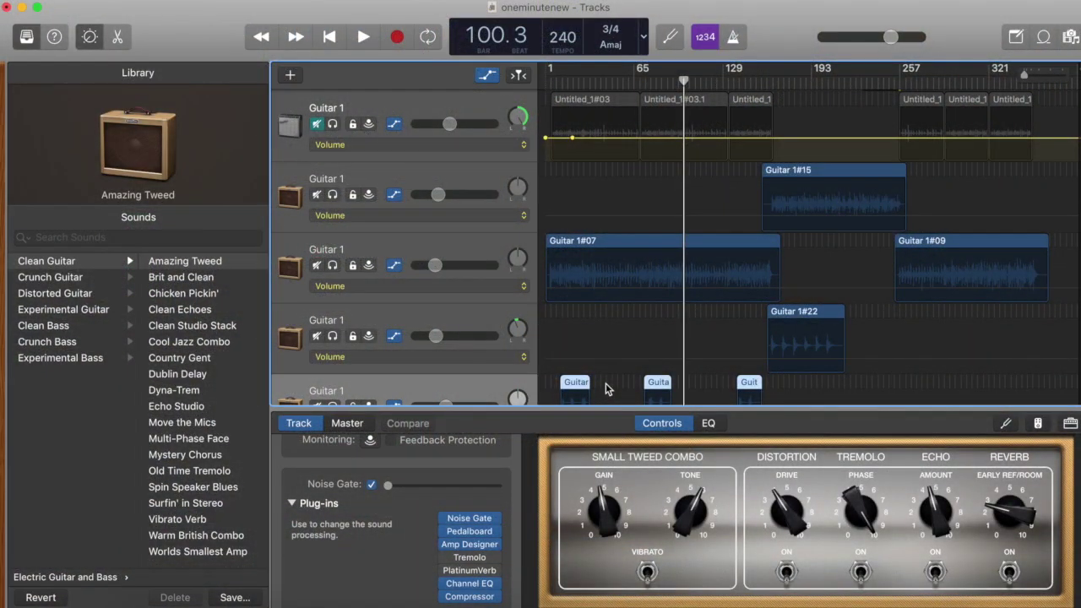
- Solo the third Guitar 1 track and play it from the start, stopping around bar 21
scroll(635, 207, "down", 1)
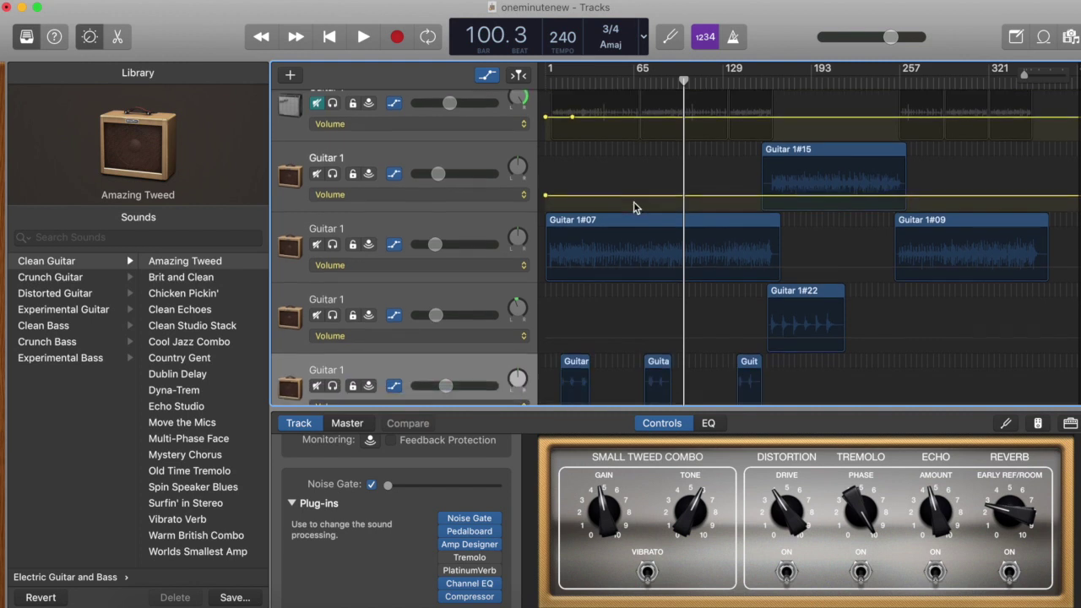
left_click(436, 156)
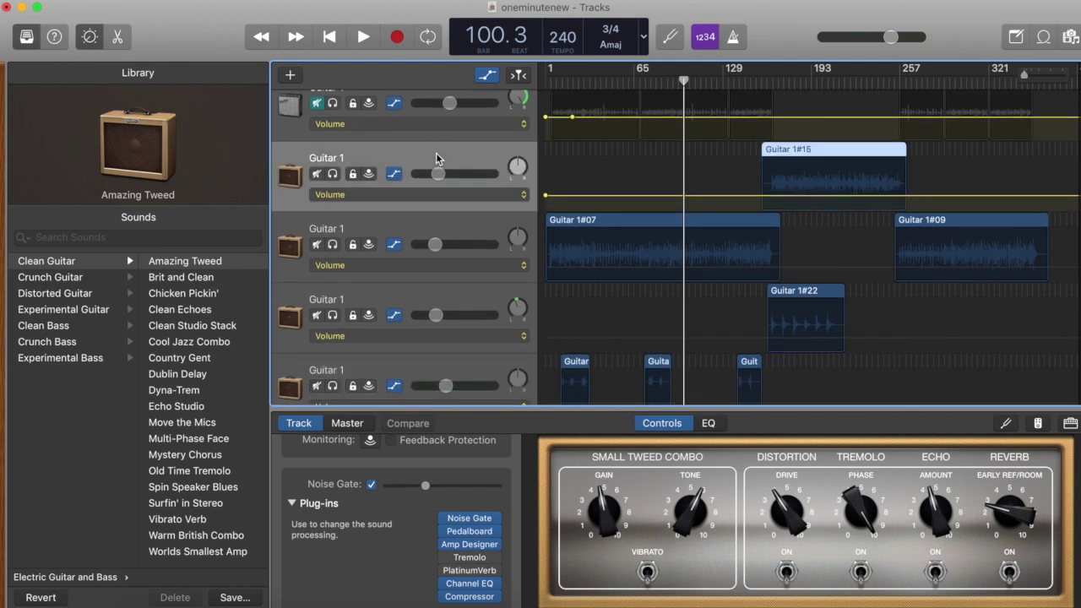
left_click(445, 227)
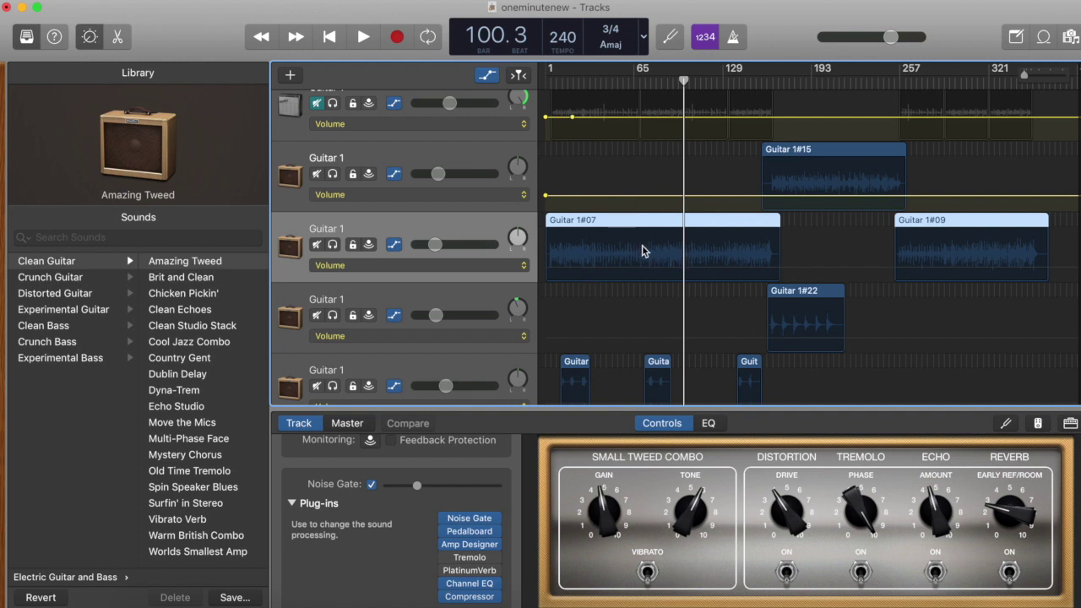
key("Return")
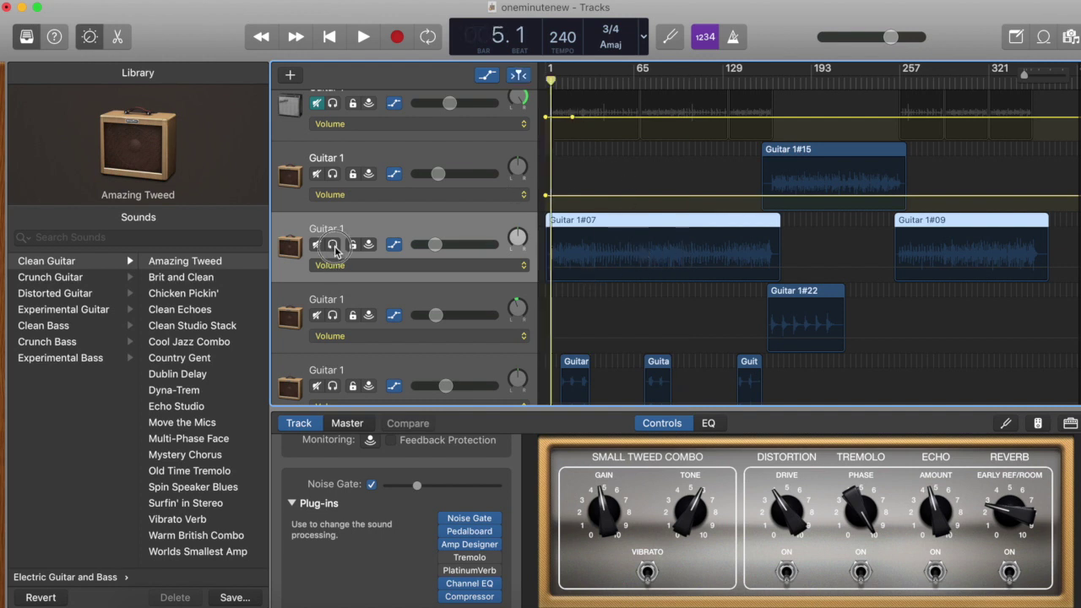
left_click(333, 245)
key("space")
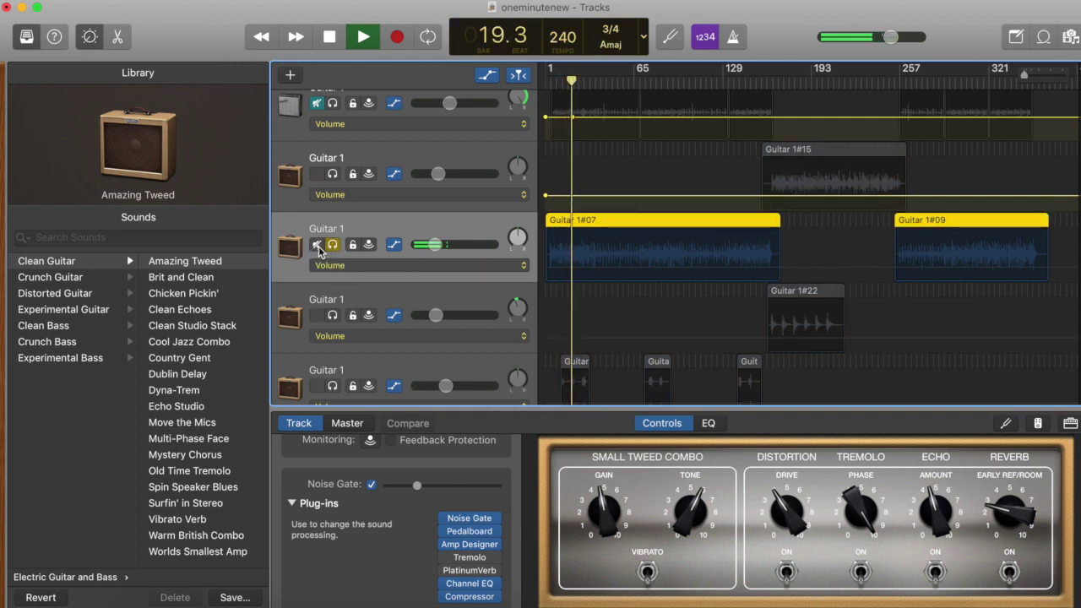
key("space")
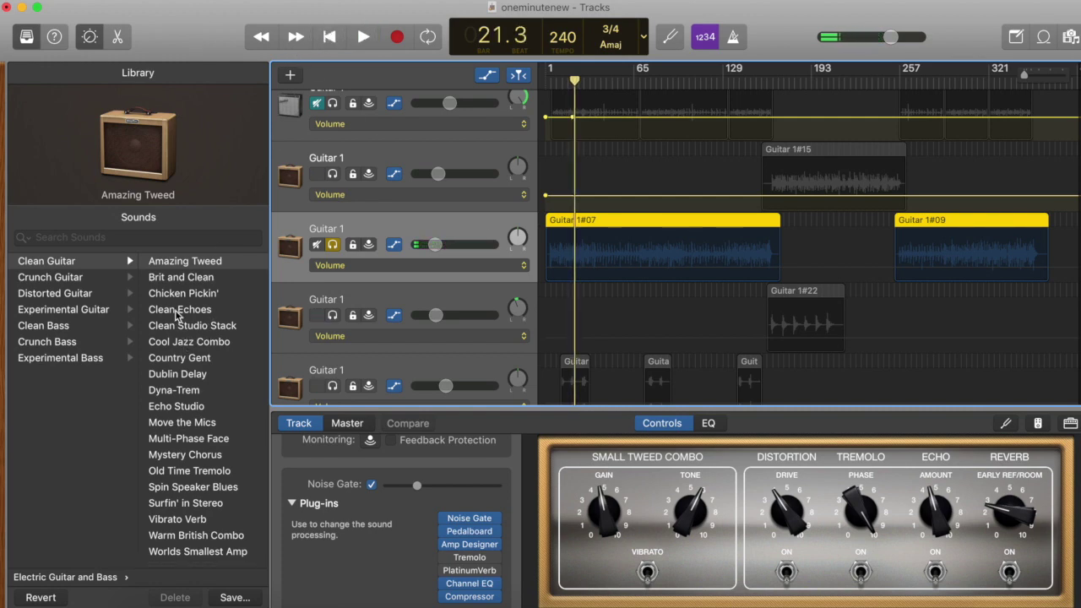
- Load Cool Jazz Combo on the third guitar, audition it, then Undo Load Patch to restore Amazing Tweed
left_click(184, 341)
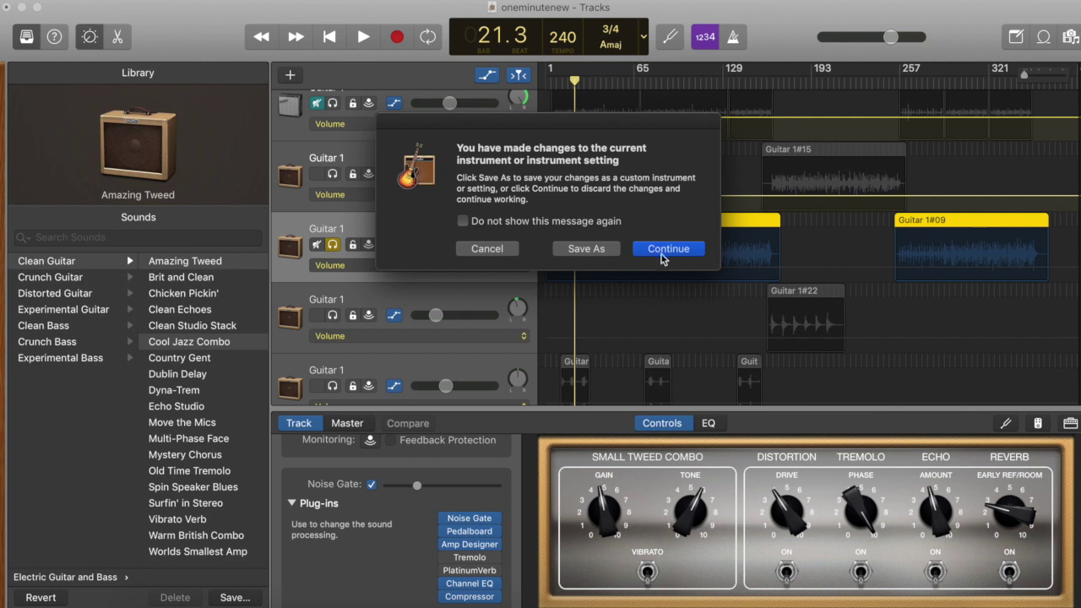
left_click(662, 253)
left_click(364, 38)
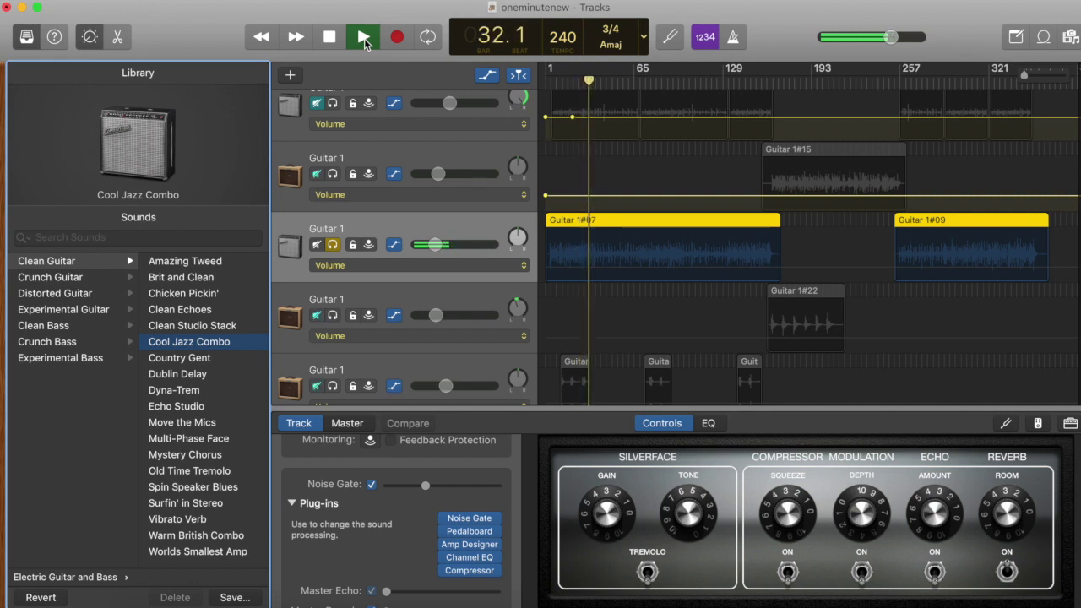
left_click(364, 37)
left_click(187, 0)
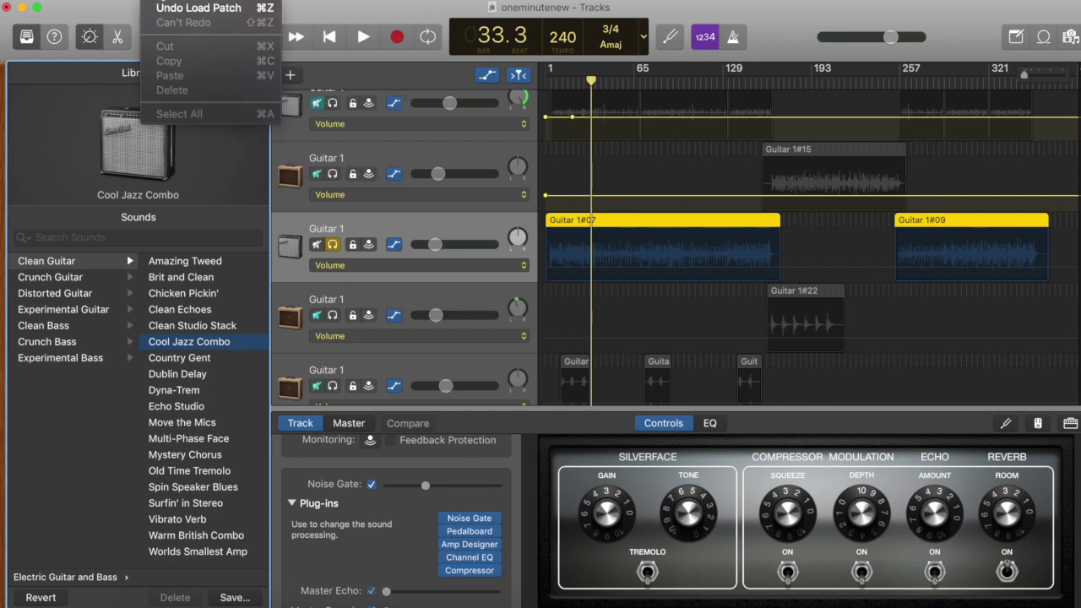
left_click(171, 9)
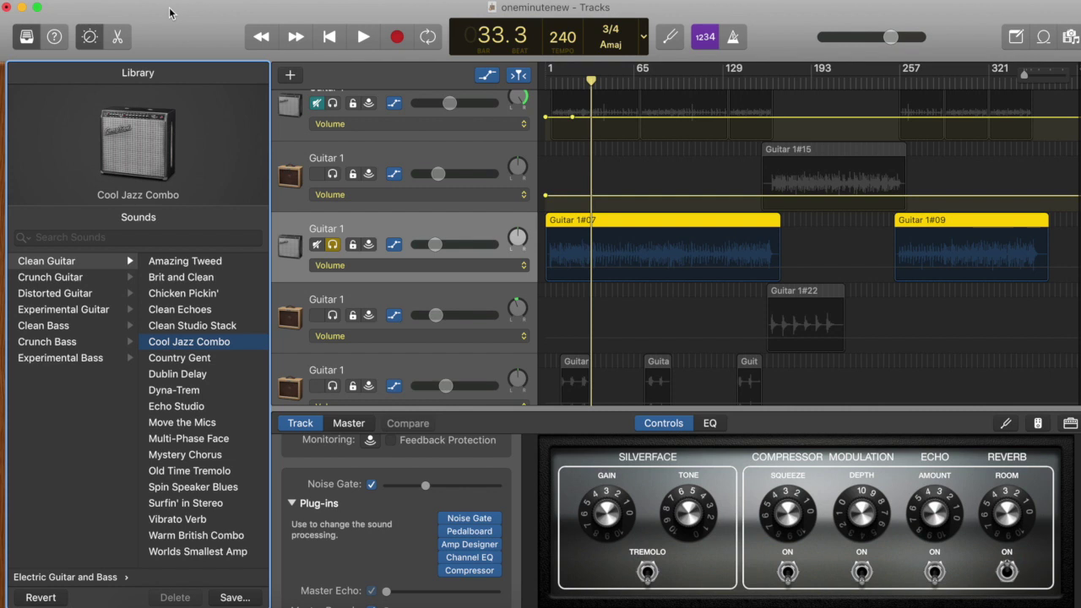
- Play the Amazing Tweed guitar past the System Overload alert, toggling track 3's solo off and back on
left_click(363, 37)
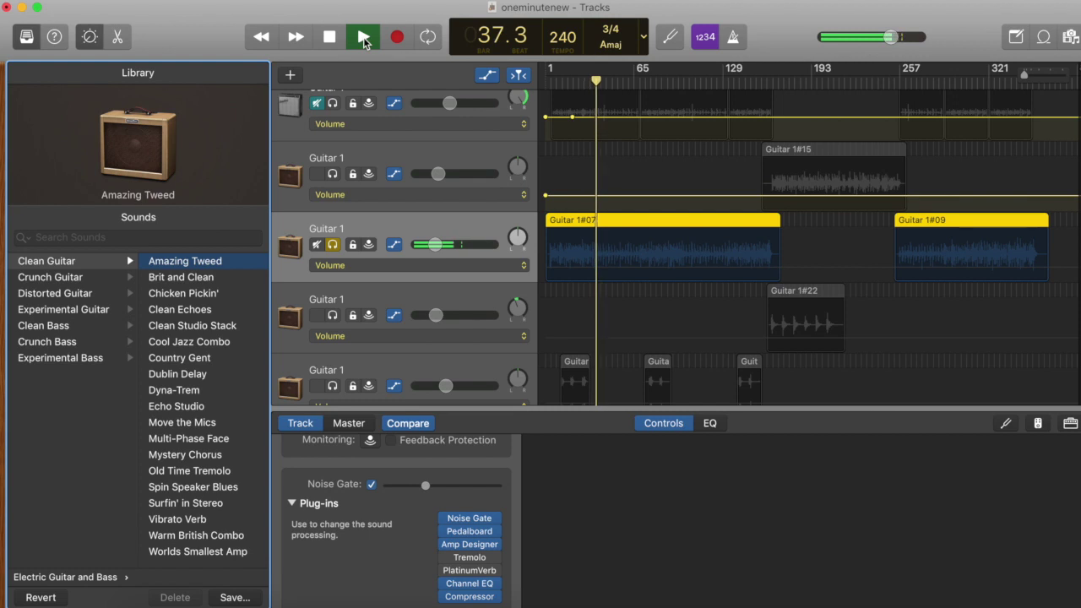
left_click(669, 217)
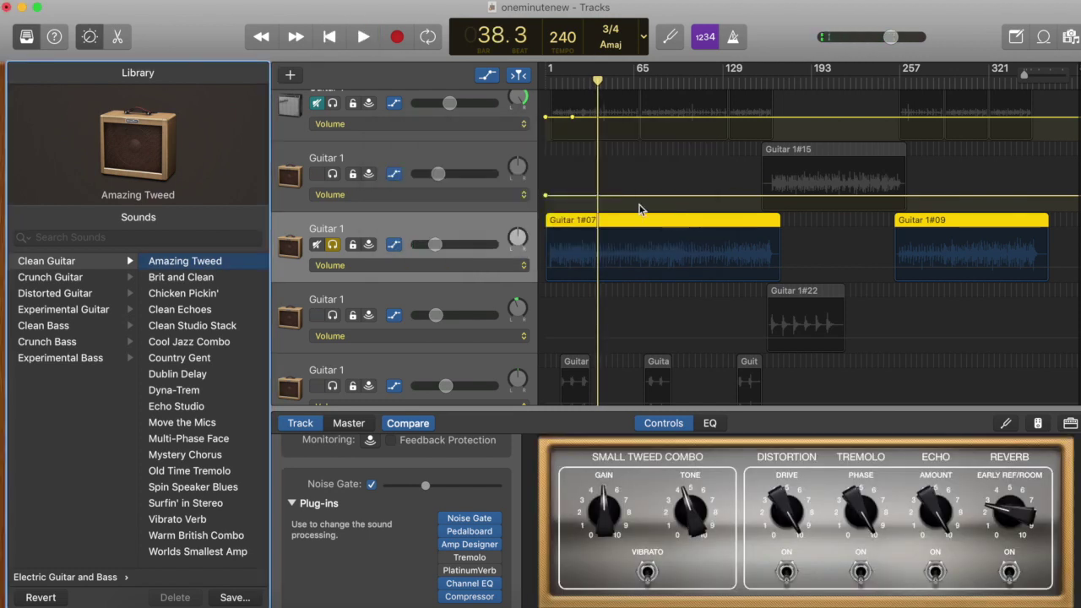
left_click(364, 38)
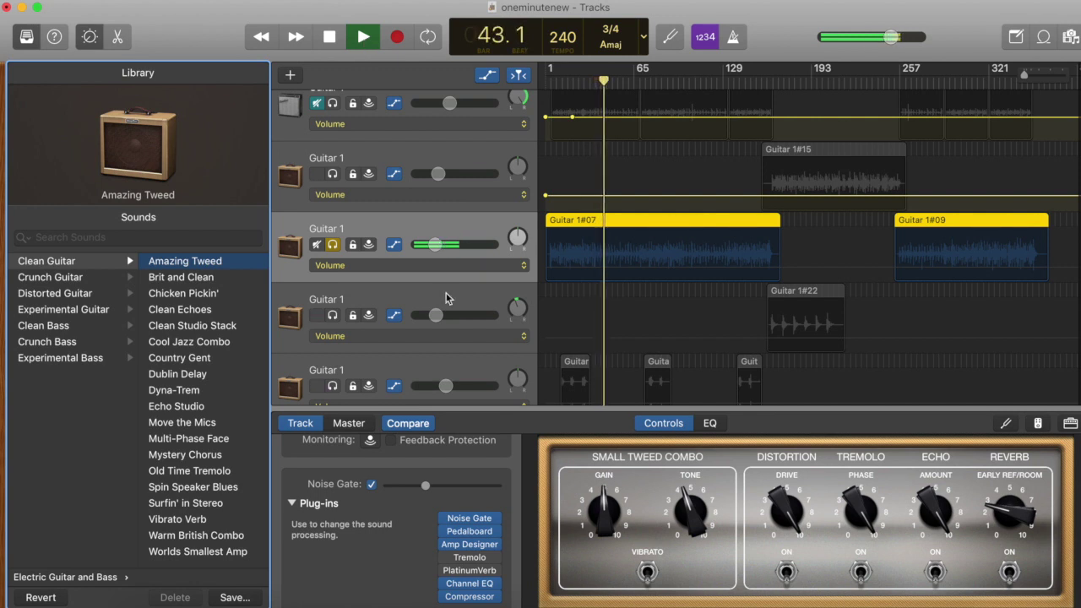
left_click(333, 245)
left_click(334, 245)
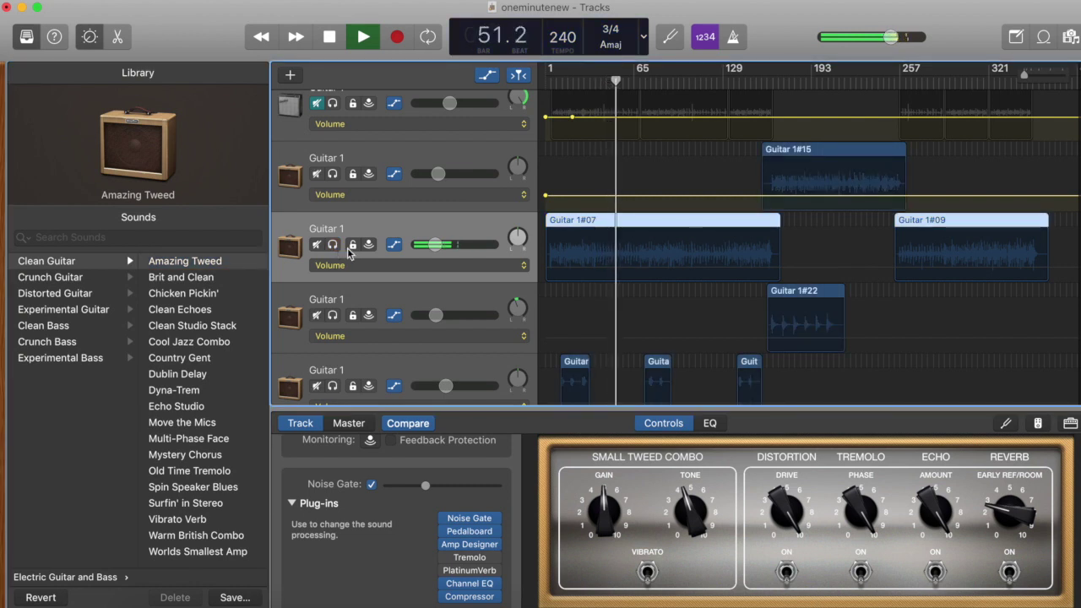
scroll(448, 316, "down", 2)
scroll(448, 315, "up", 2)
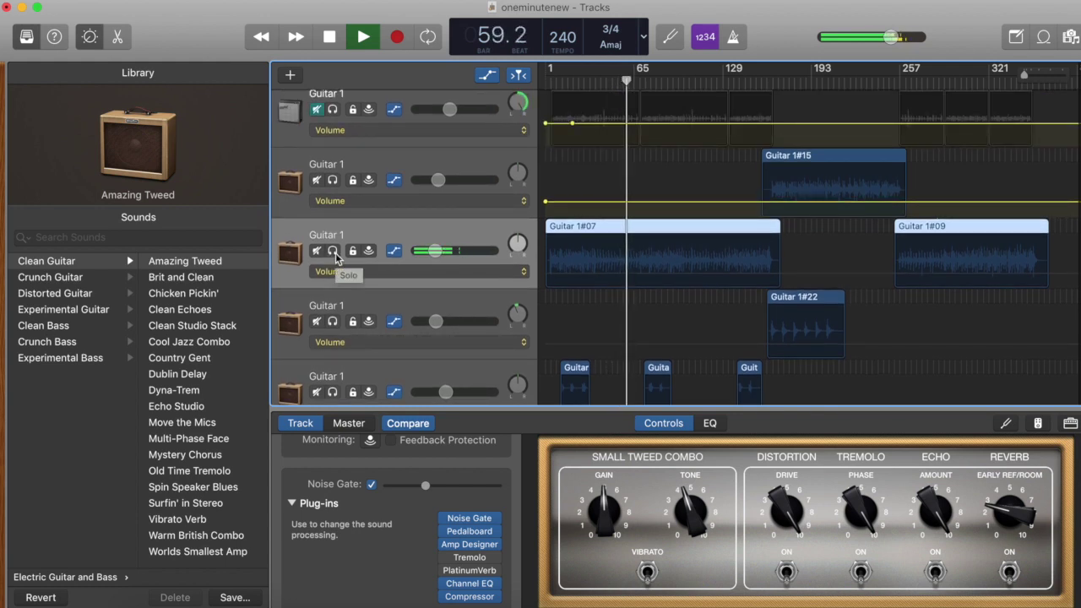
left_click(334, 253)
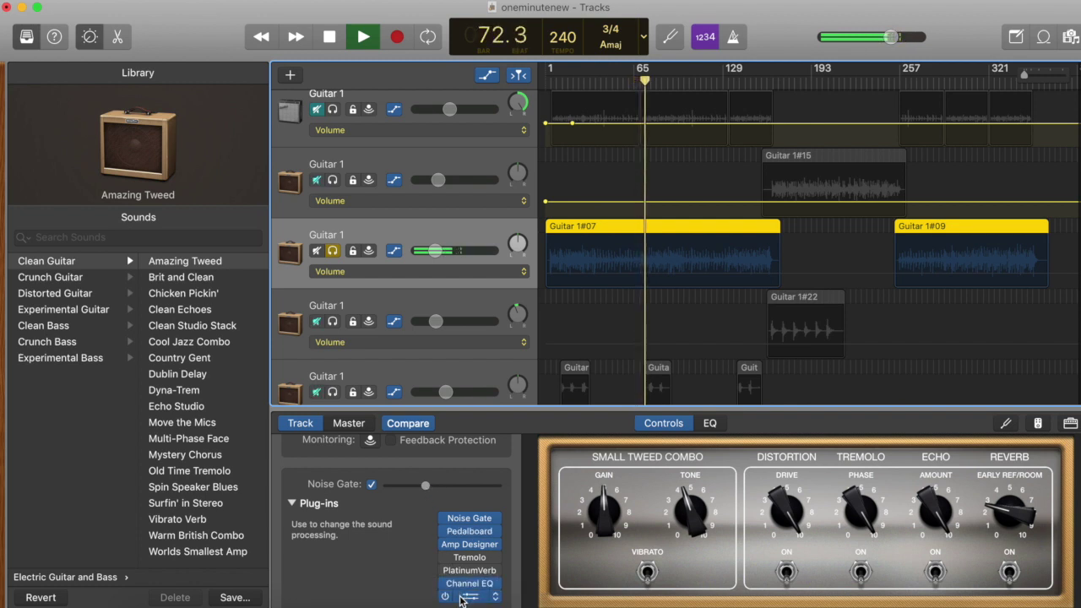
left_click(464, 597)
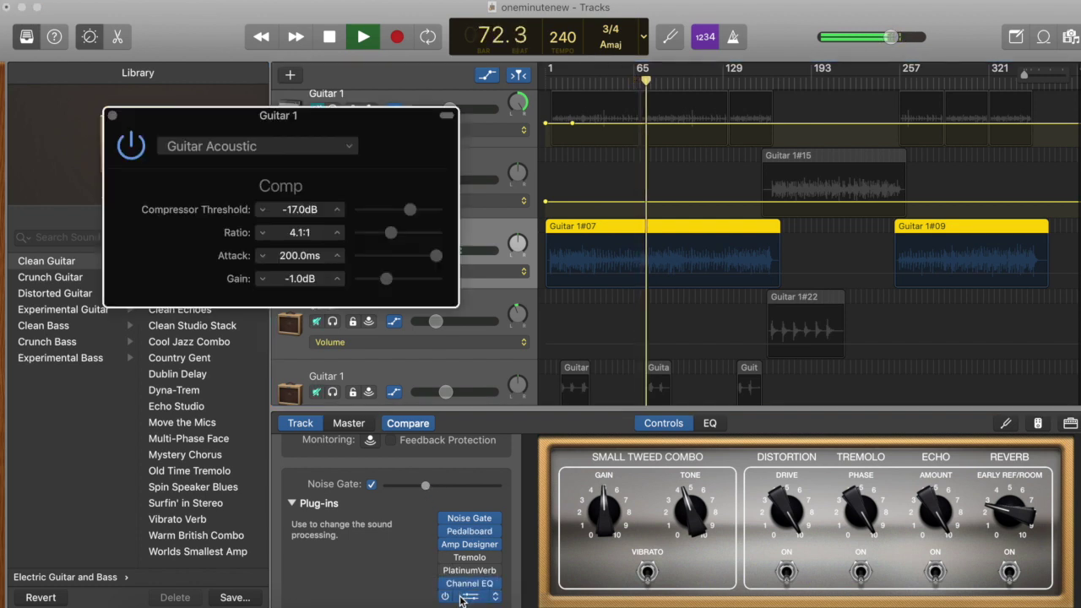
left_click(277, 147)
mouse_move(321, 262)
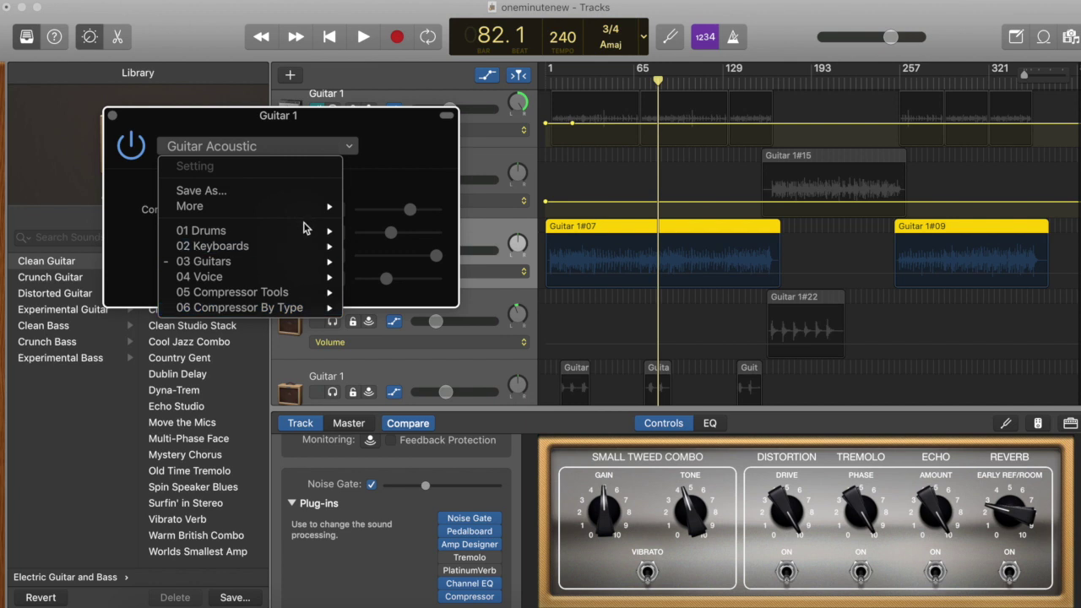
left_click(410, 182)
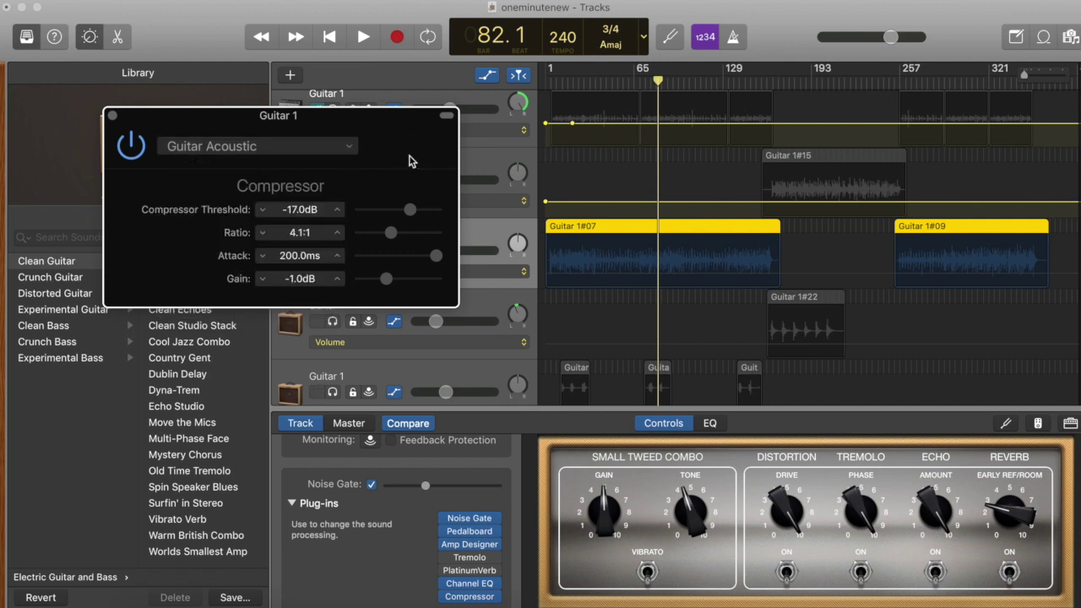
left_click(112, 116)
left_click(397, 165)
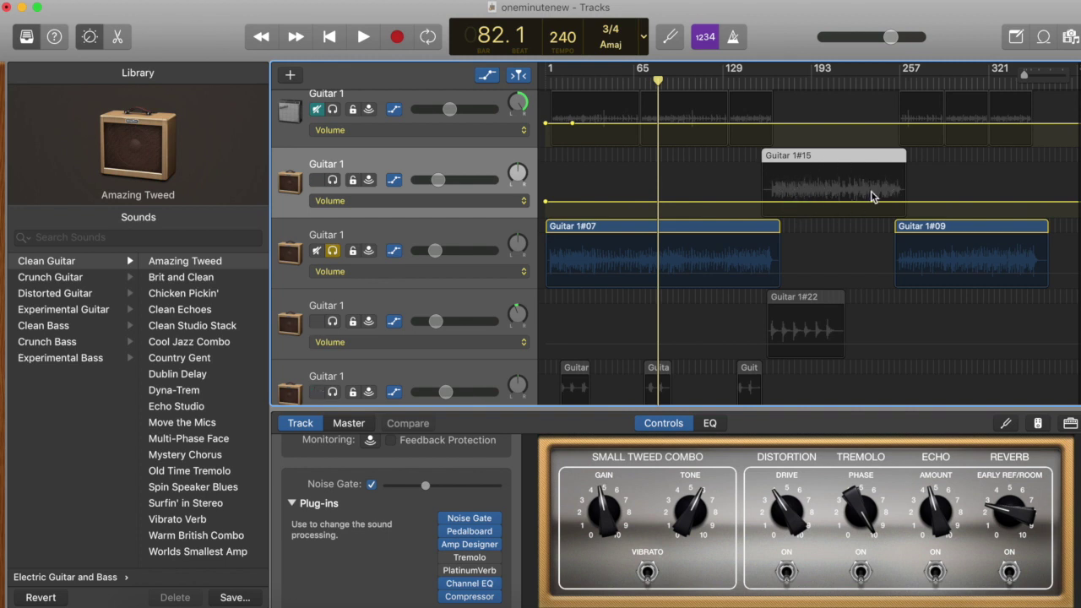
- Select the fourth and fifth Guitar 1 tracks and move the playhead to bar 165
left_click(455, 302)
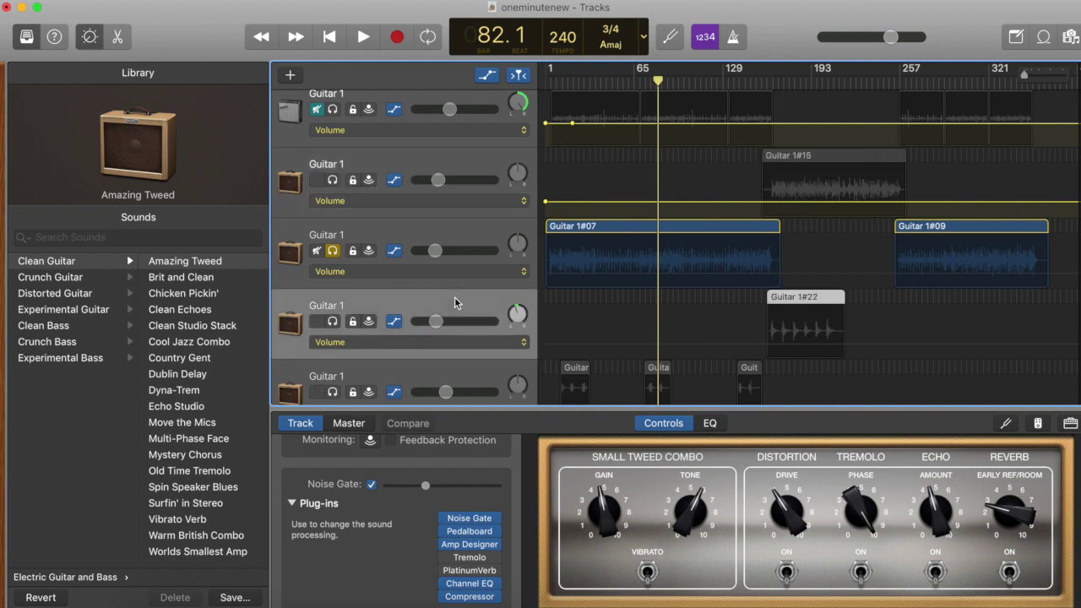
scroll(445, 377, "down", 2)
left_click(445, 377)
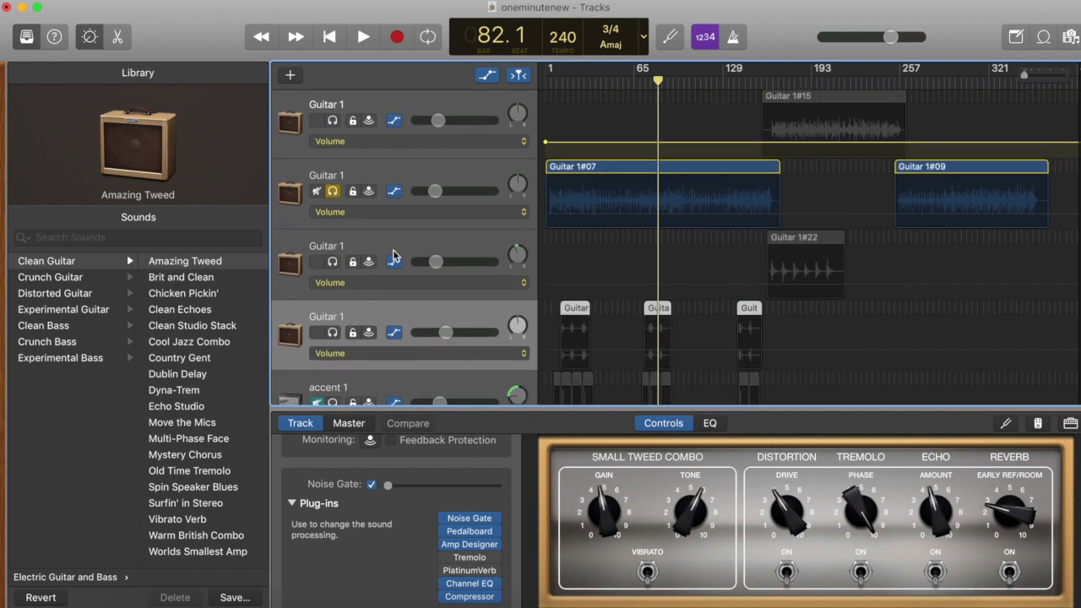
scroll(343, 224, "up", 2)
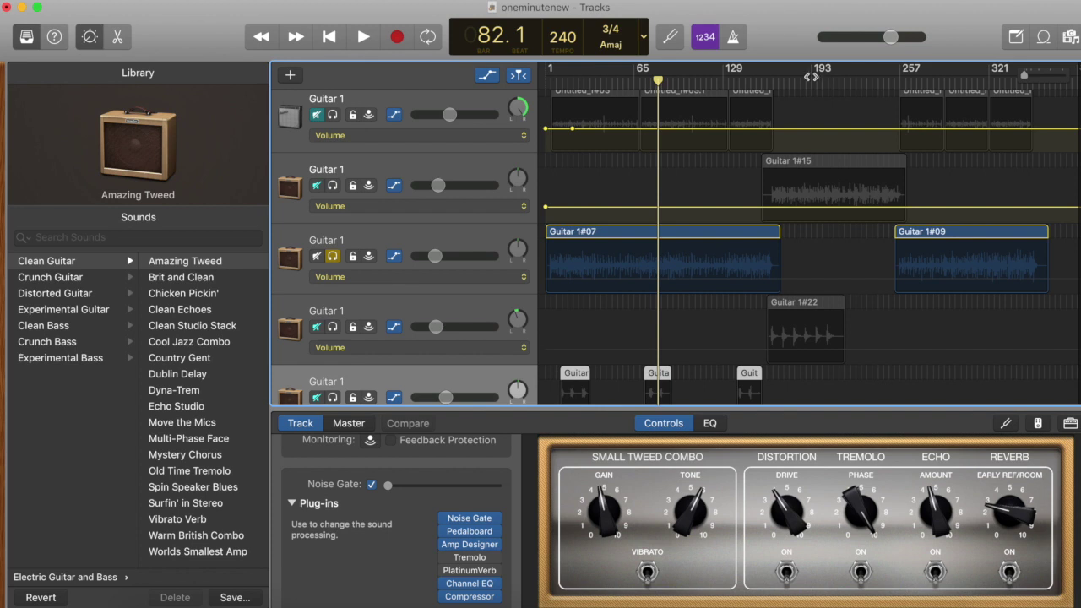
left_click(773, 79)
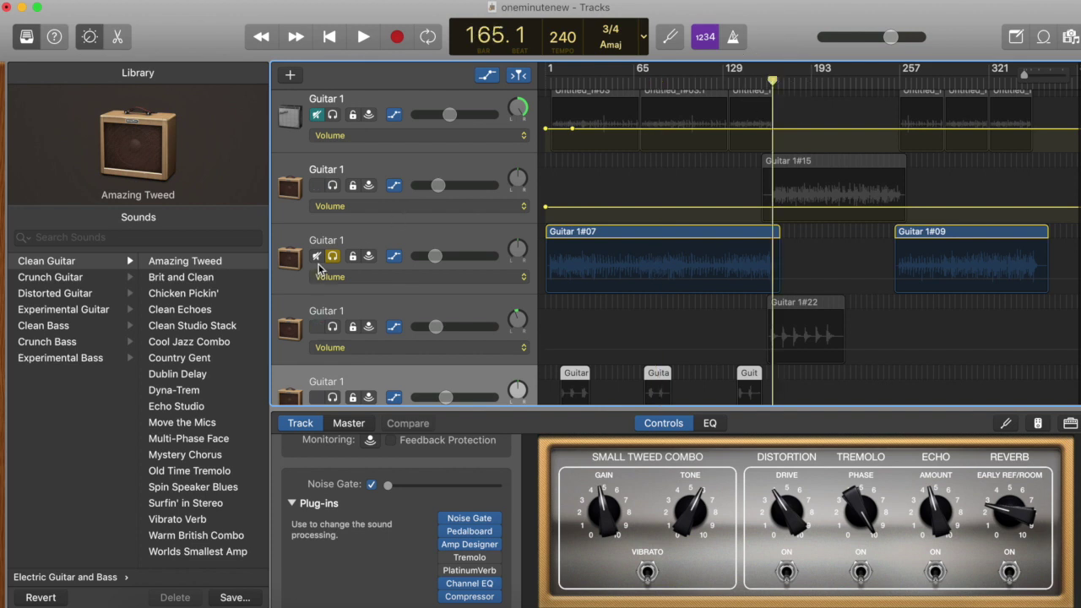
- Move the solo from the third to the second Guitar 1 track and play region 1#15 from bar 165
left_click(332, 256)
left_click(332, 185)
left_click(364, 37)
left_click(363, 36)
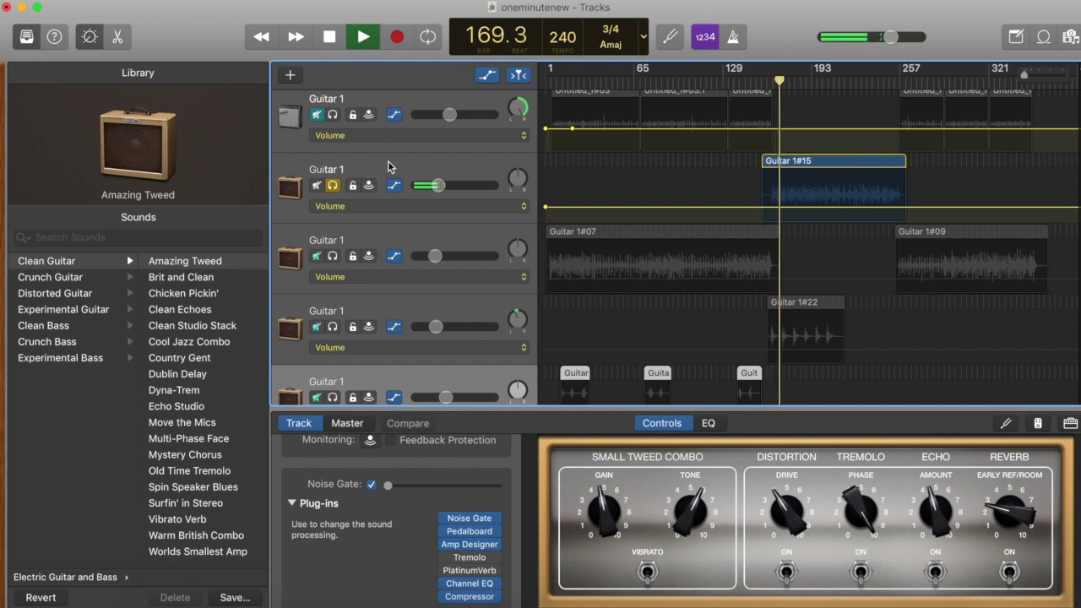
left_click(364, 38)
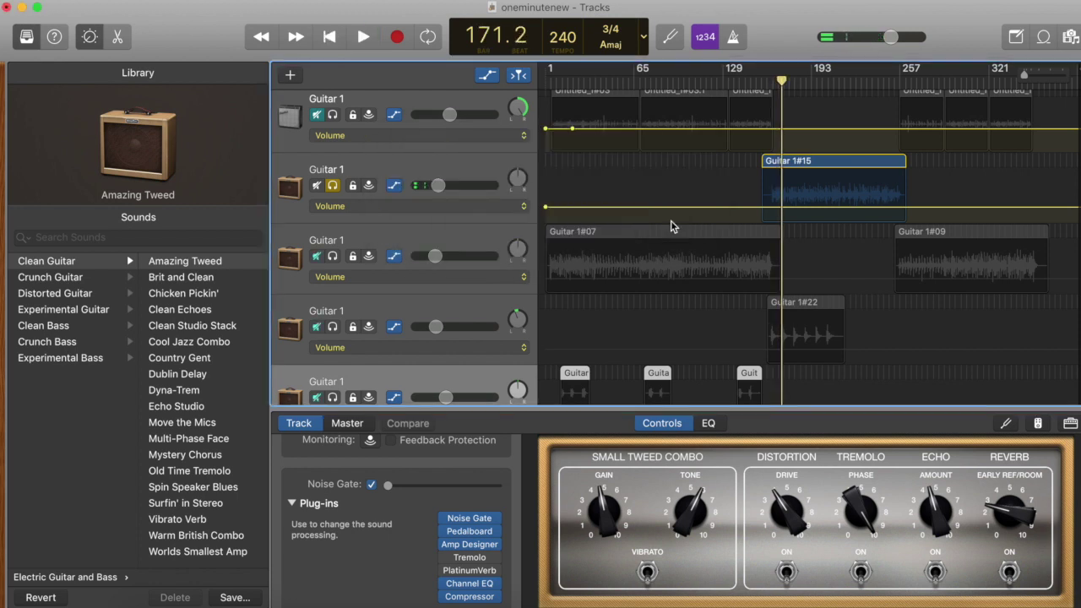
left_click(362, 41)
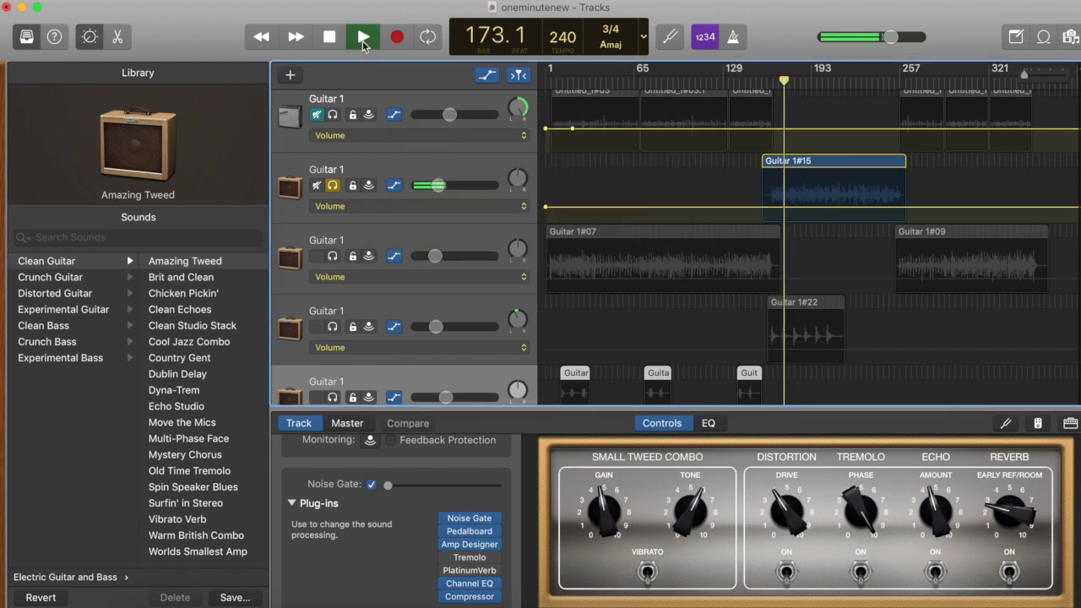
left_click(664, 218)
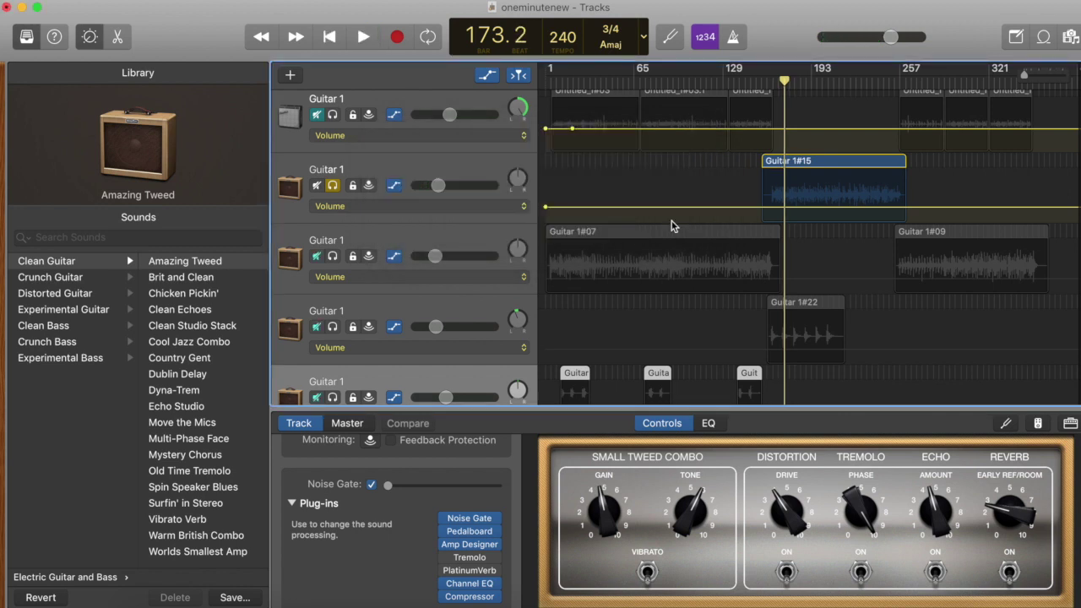
scroll(585, 309, "down", 3)
scroll(584, 309, "up", 2)
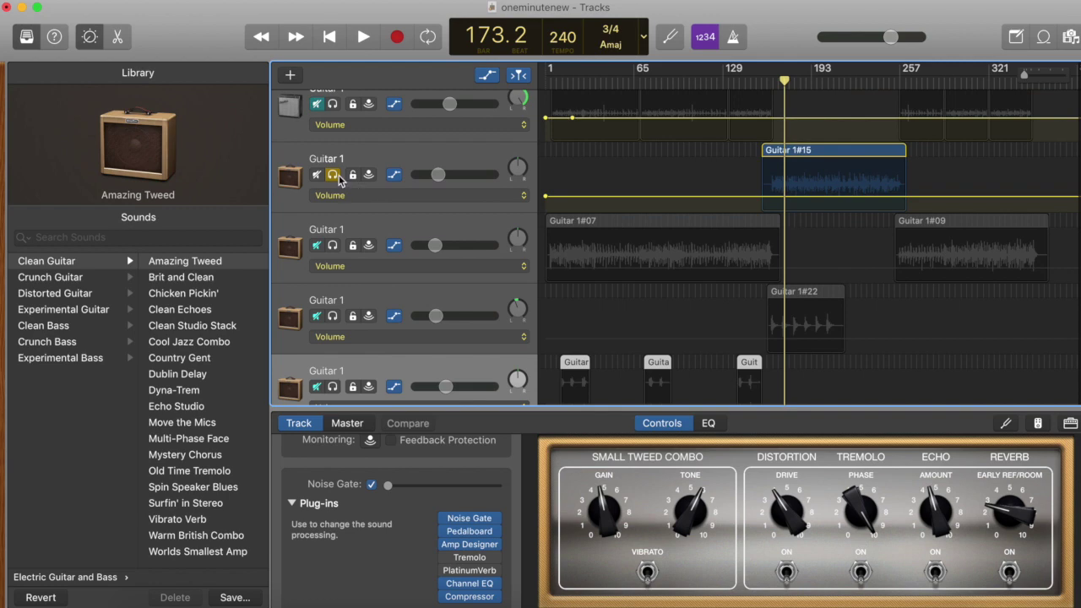
scroll(568, 343, "down", 2)
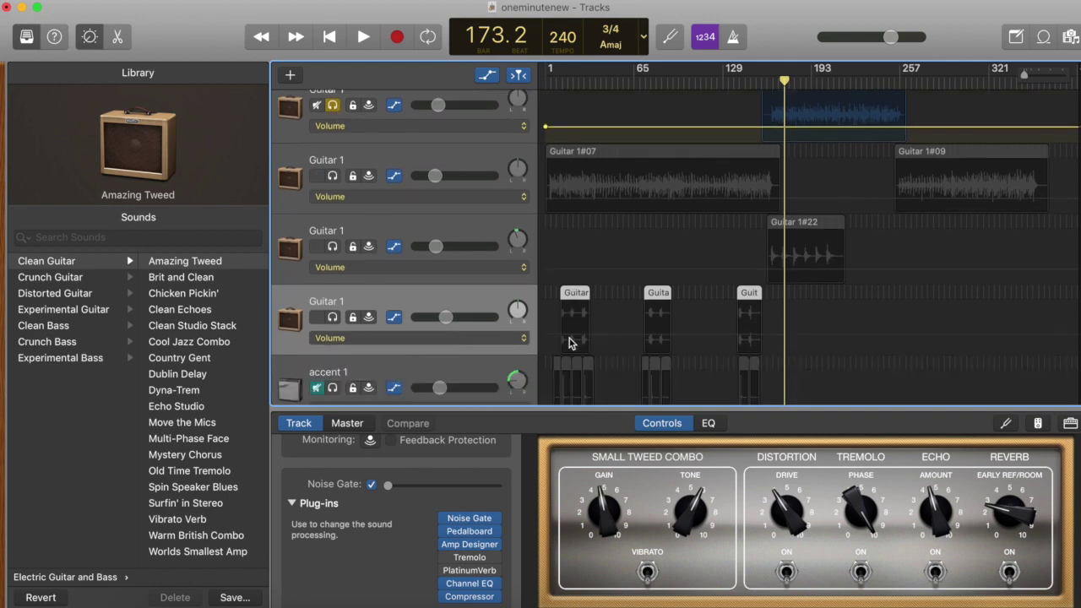
scroll(519, 202, "down", 15)
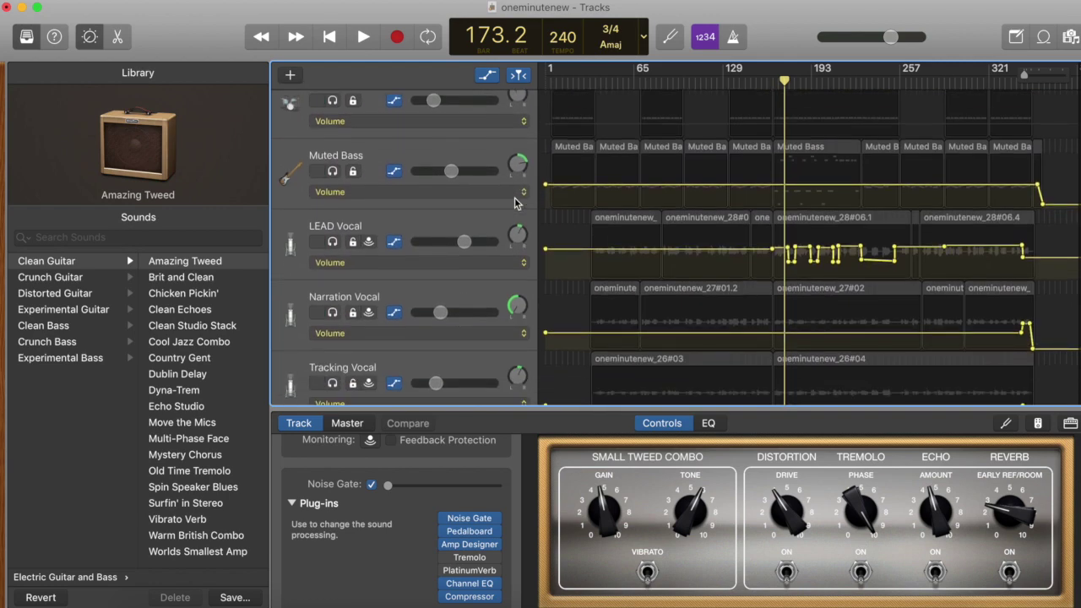
scroll(515, 203, "down", 10)
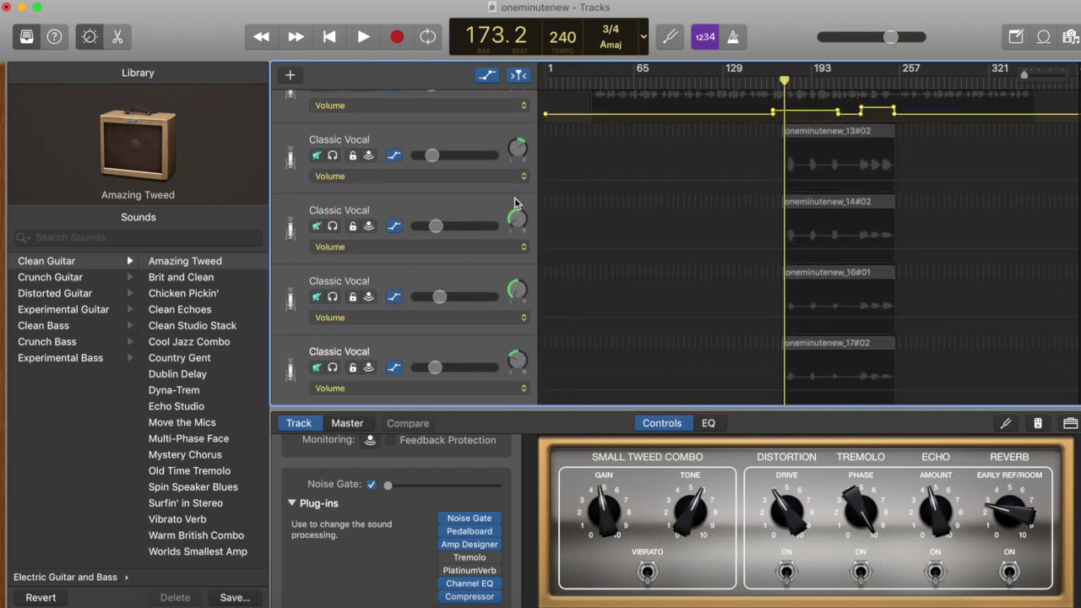
scroll(515, 203, "up", 6)
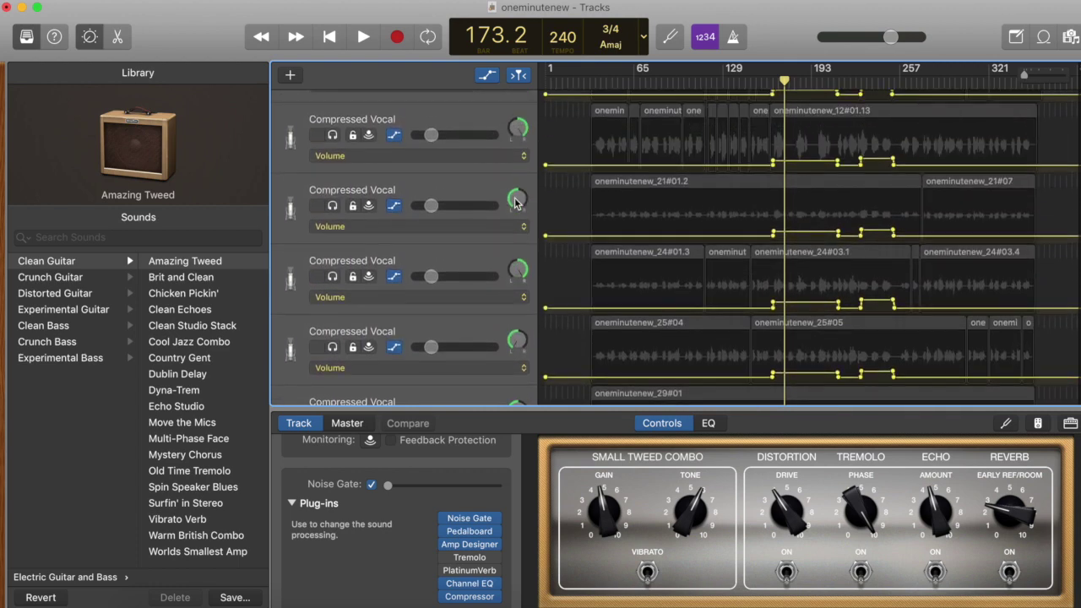
scroll(515, 203, "up", 5)
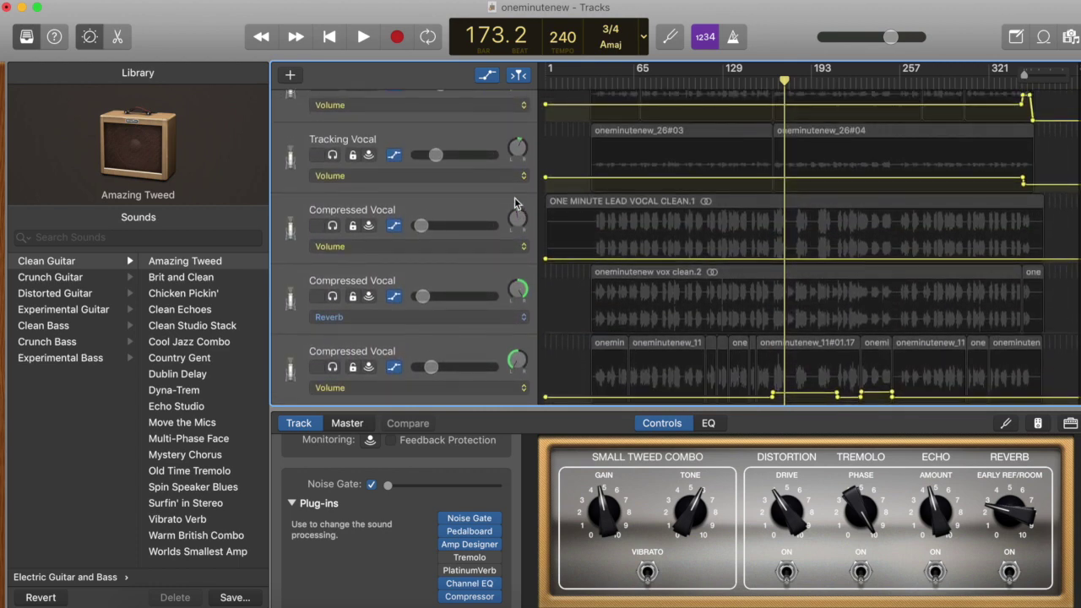
scroll(517, 203, "up", 2)
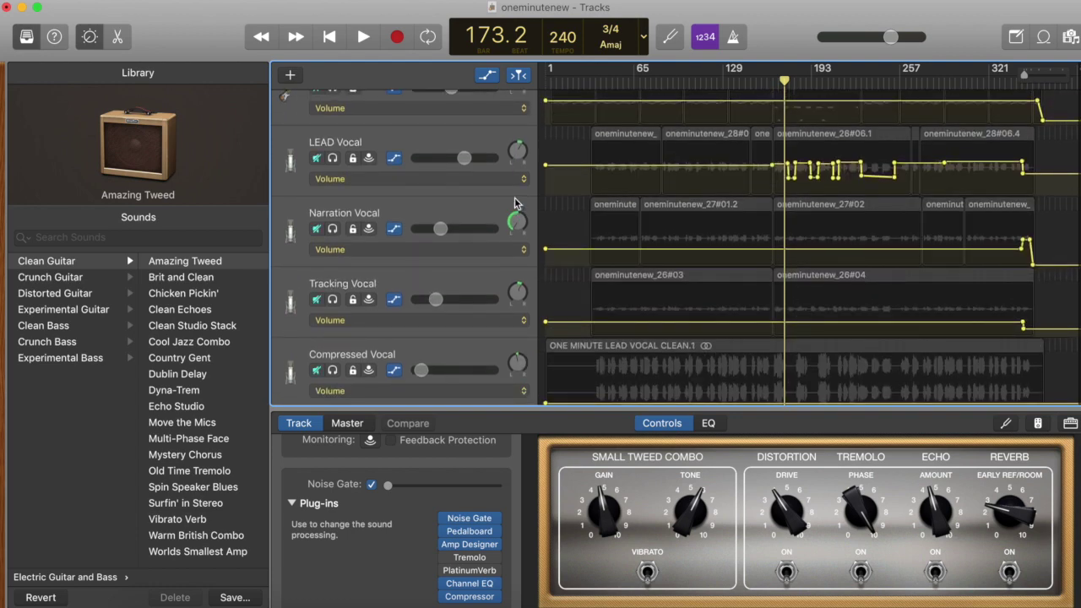
scroll(517, 203, "down", 4)
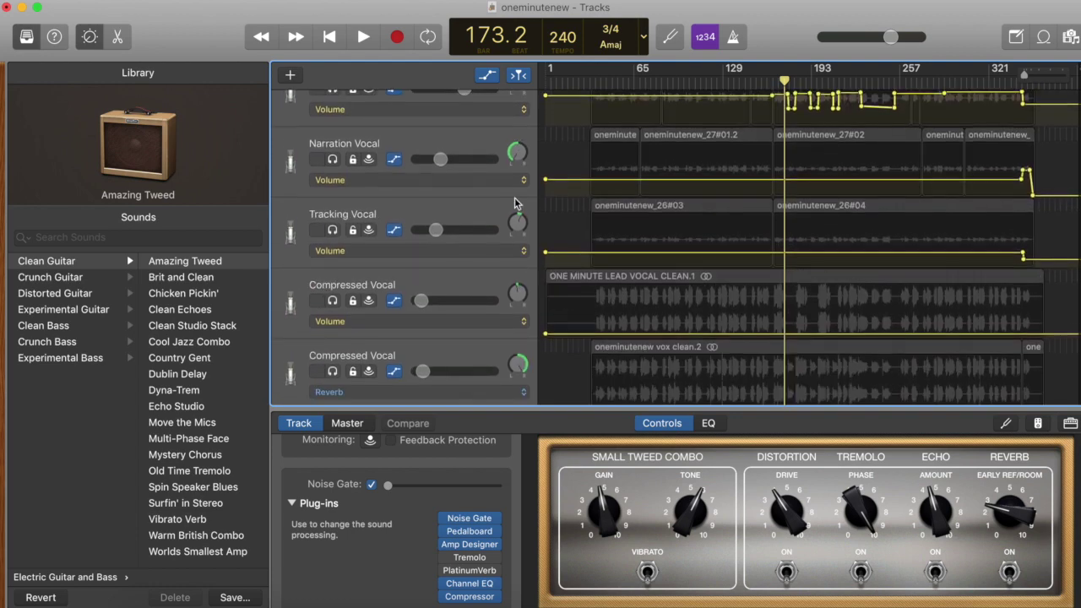
scroll(517, 202, "down", 5)
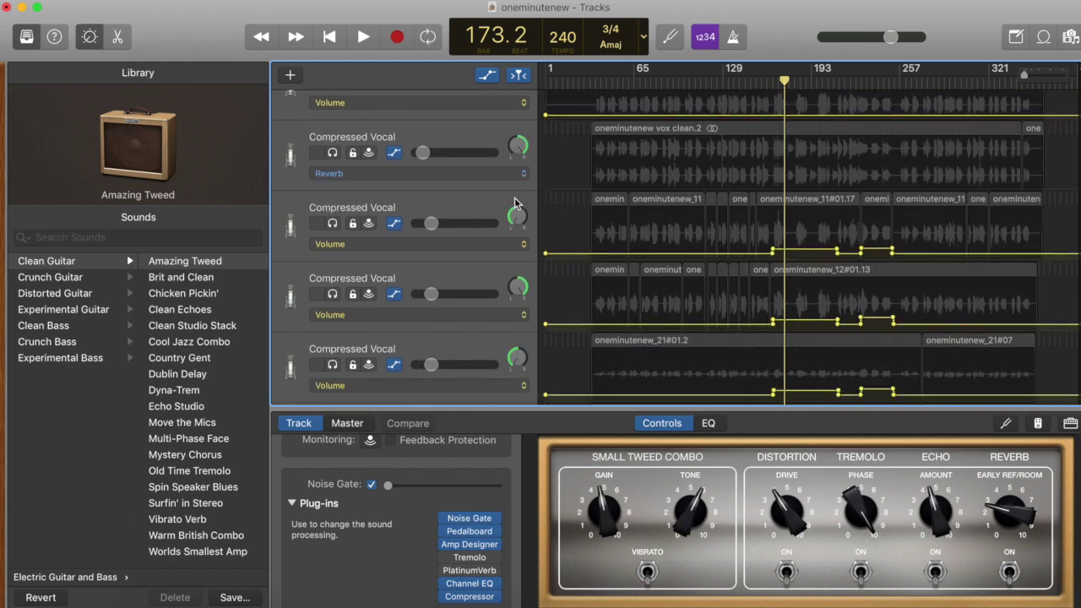
scroll(517, 203, "up", 15)
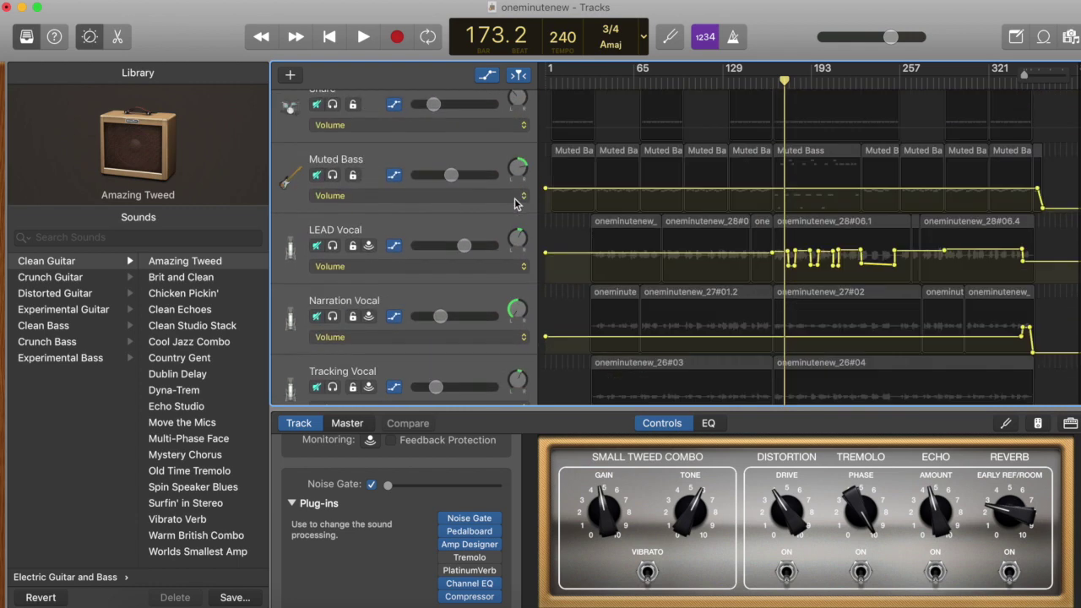
scroll(517, 203, "up", 4)
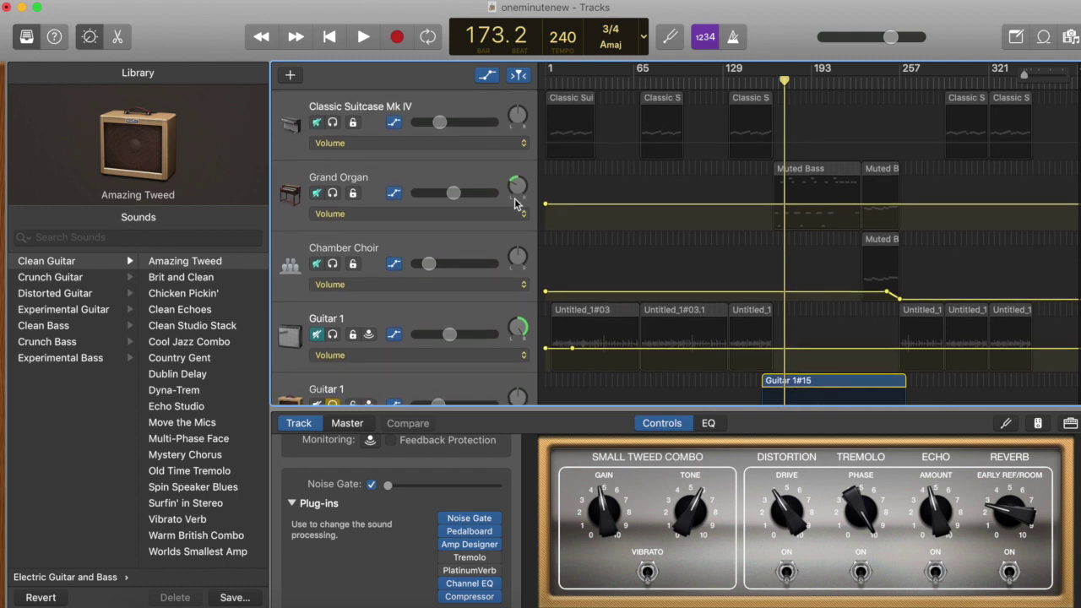
scroll(336, 335, "down", 5)
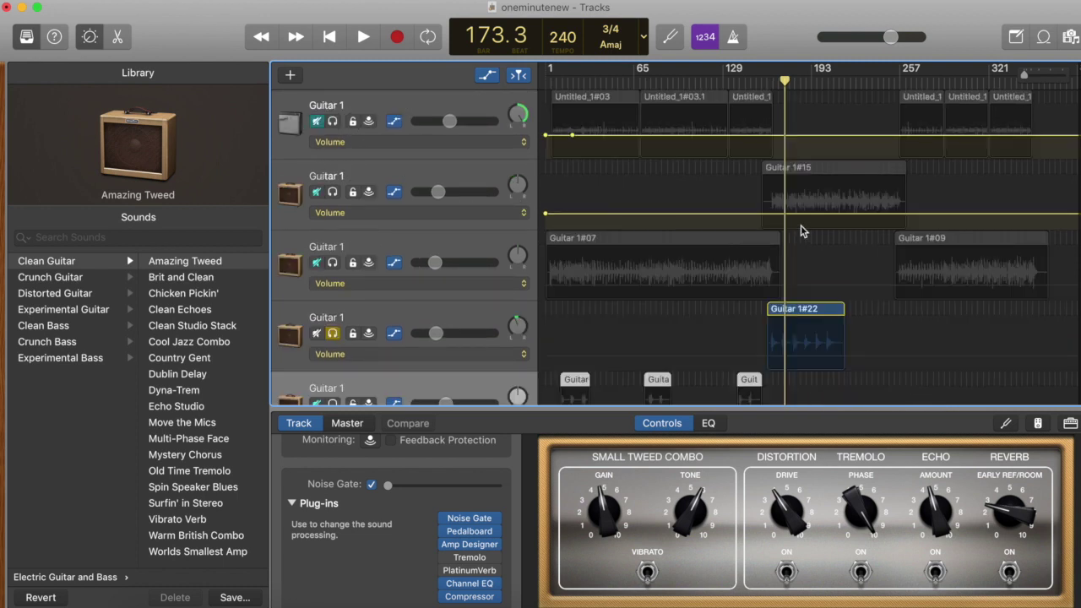
- Play the song from bar 161
left_click(767, 85)
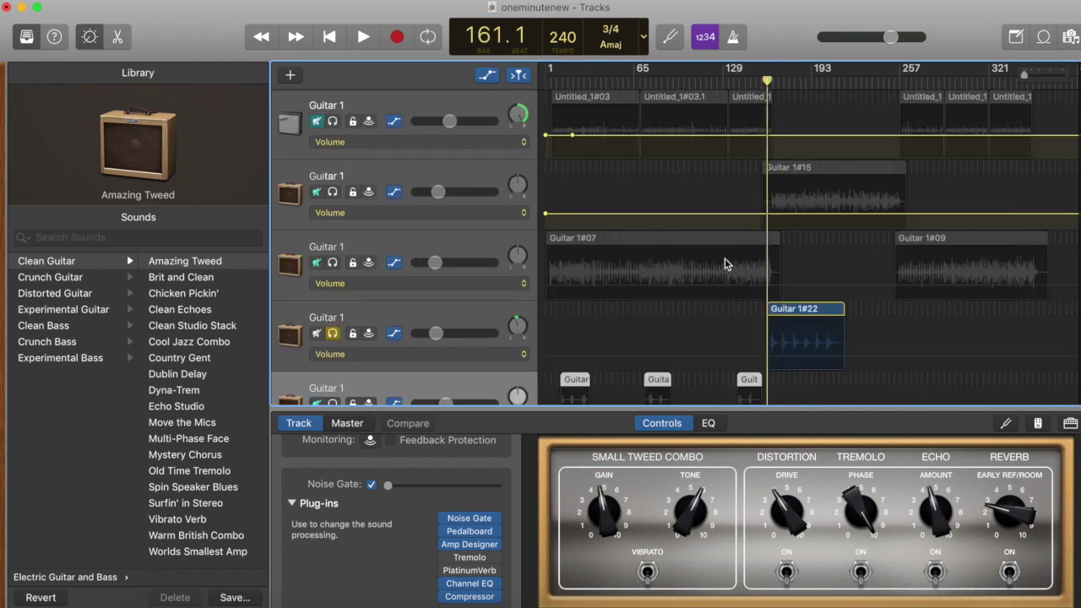
left_click(363, 38)
scroll(335, 258, "down", 2)
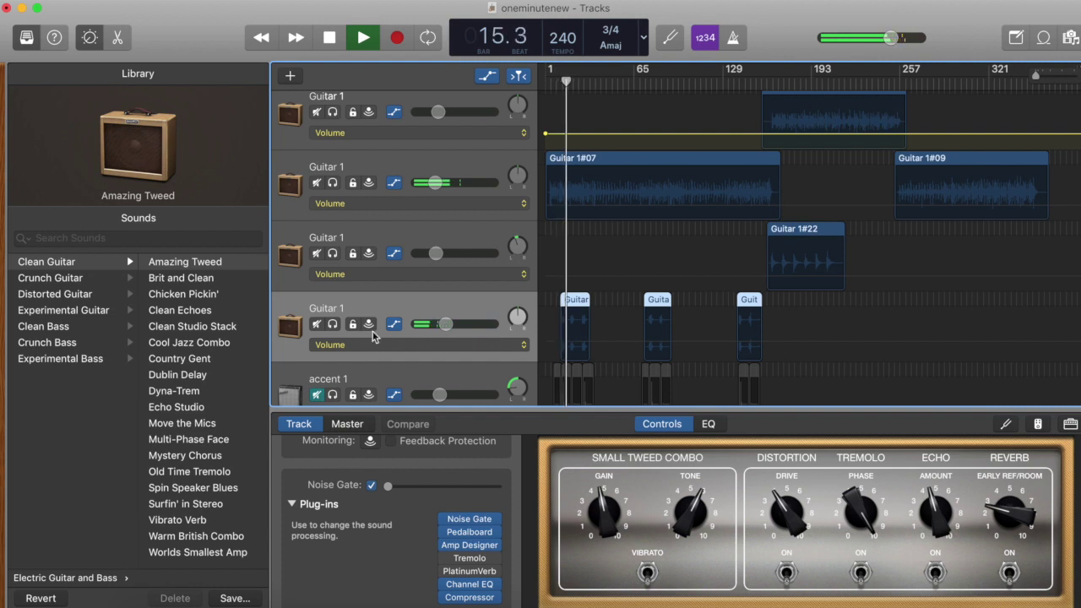
- Solo the fourth Guitar 1 track and play it alone from the start to around bar 14
left_click(333, 325)
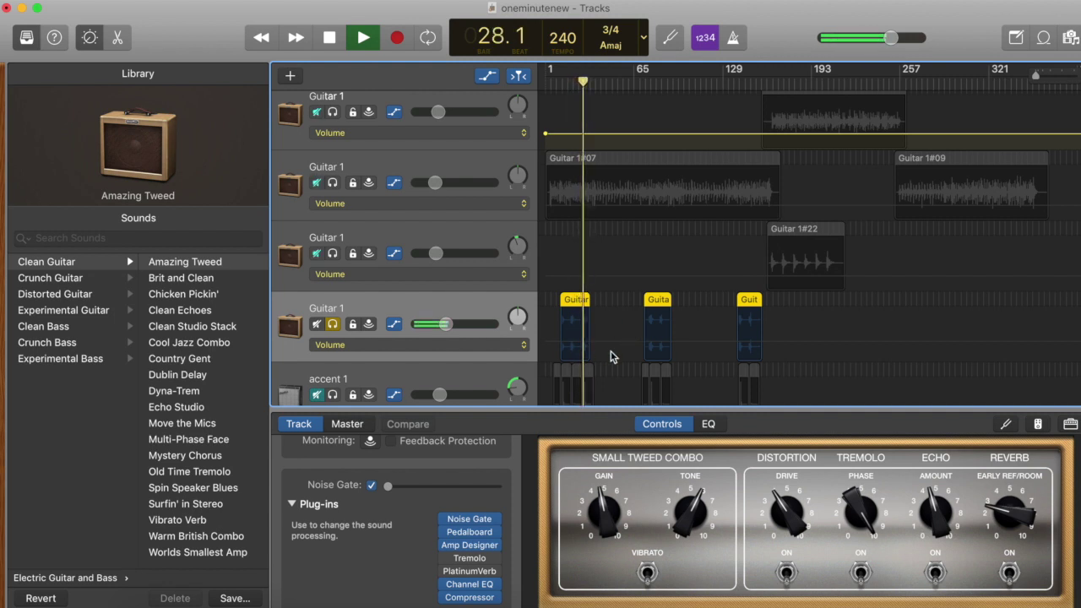
left_click(333, 325)
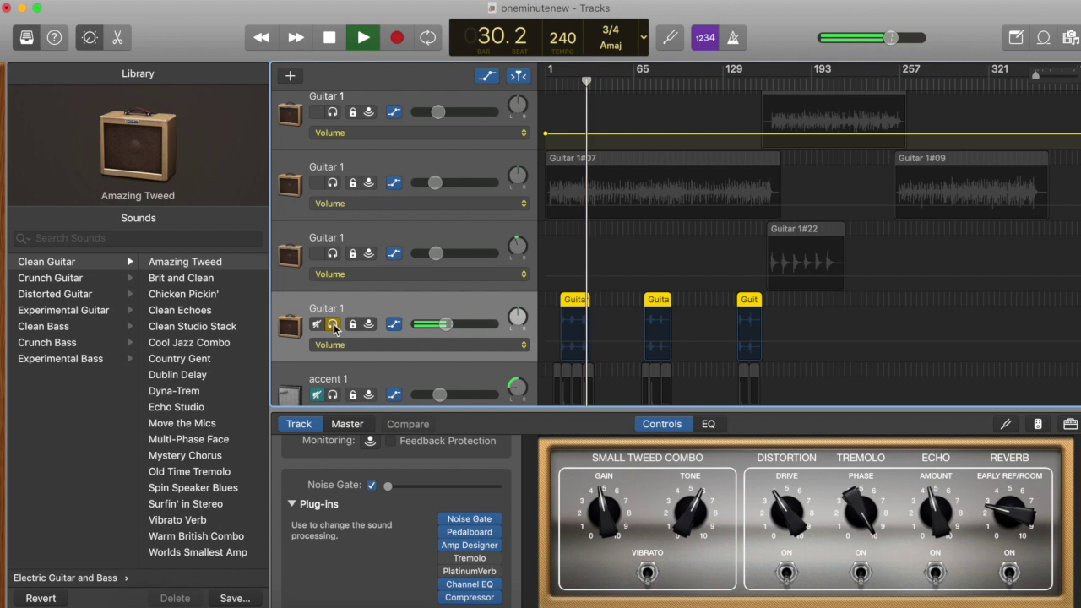
left_click(333, 325)
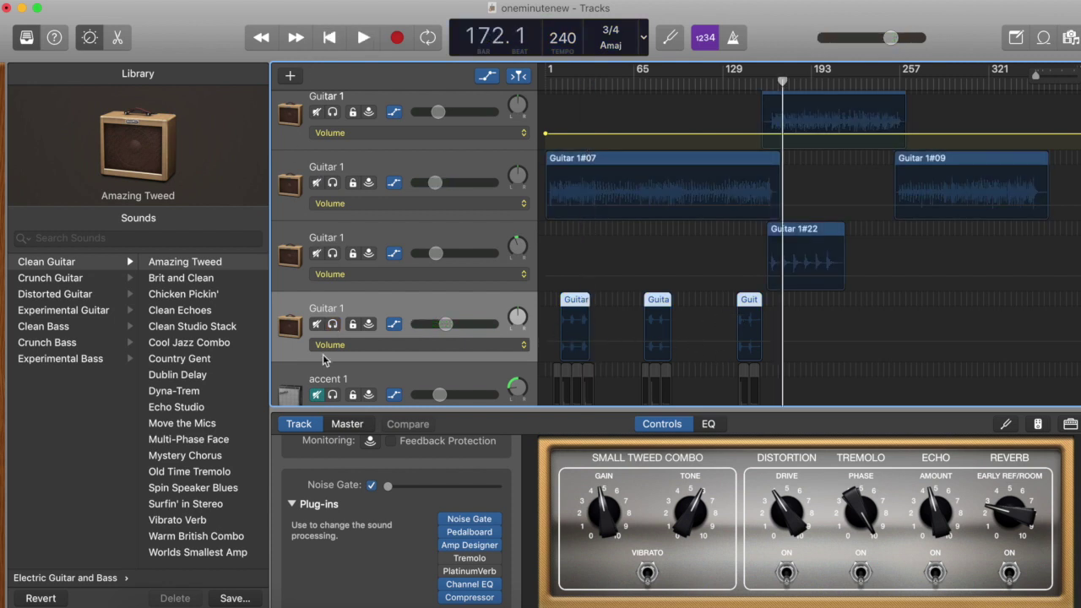
left_click(333, 325)
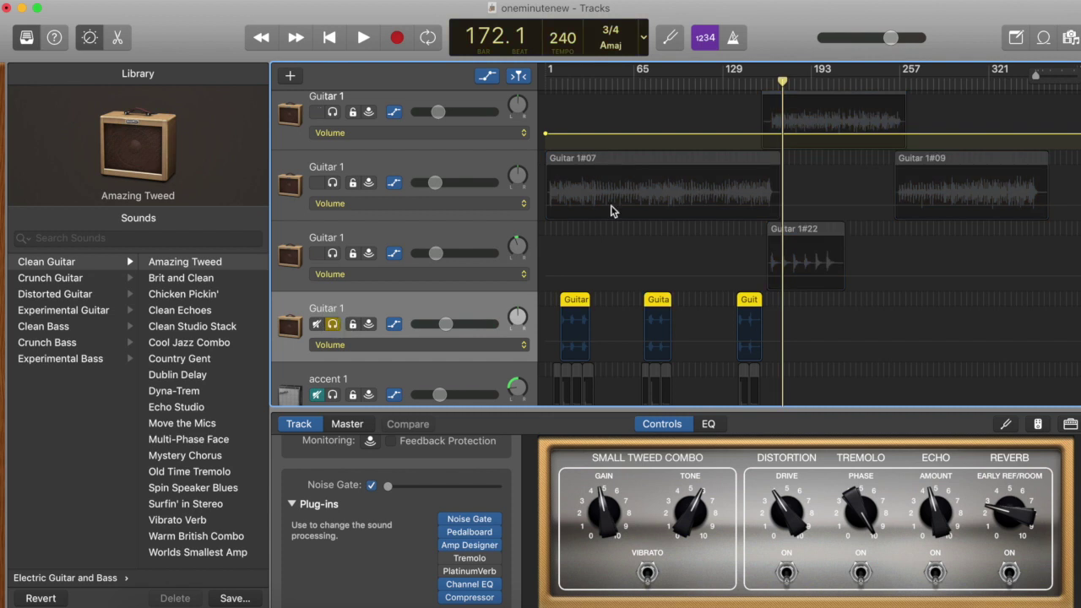
key("Return")
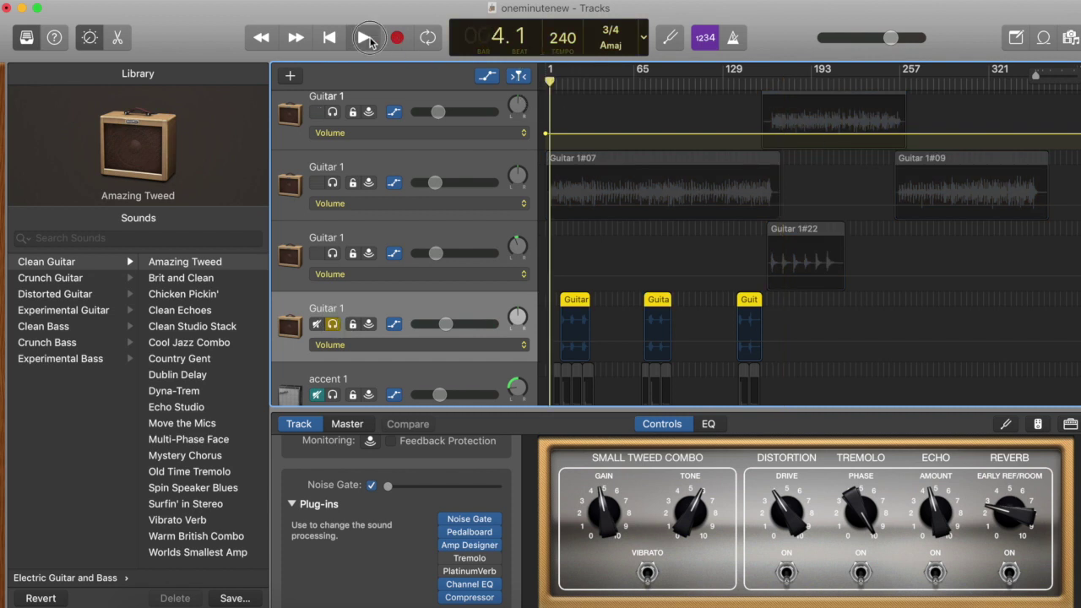
left_click(365, 38)
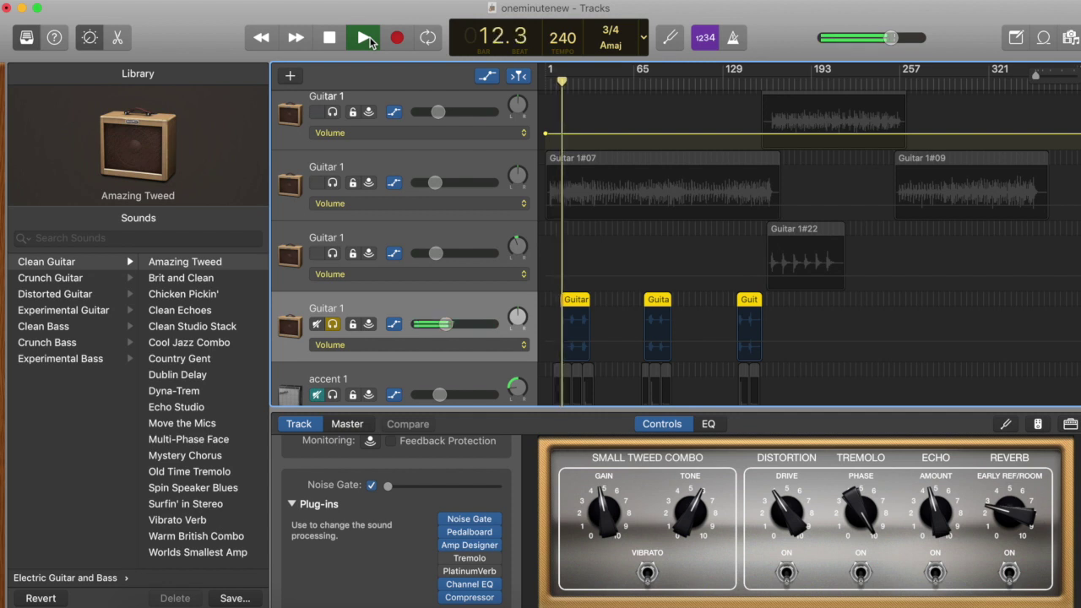
left_click(331, 38)
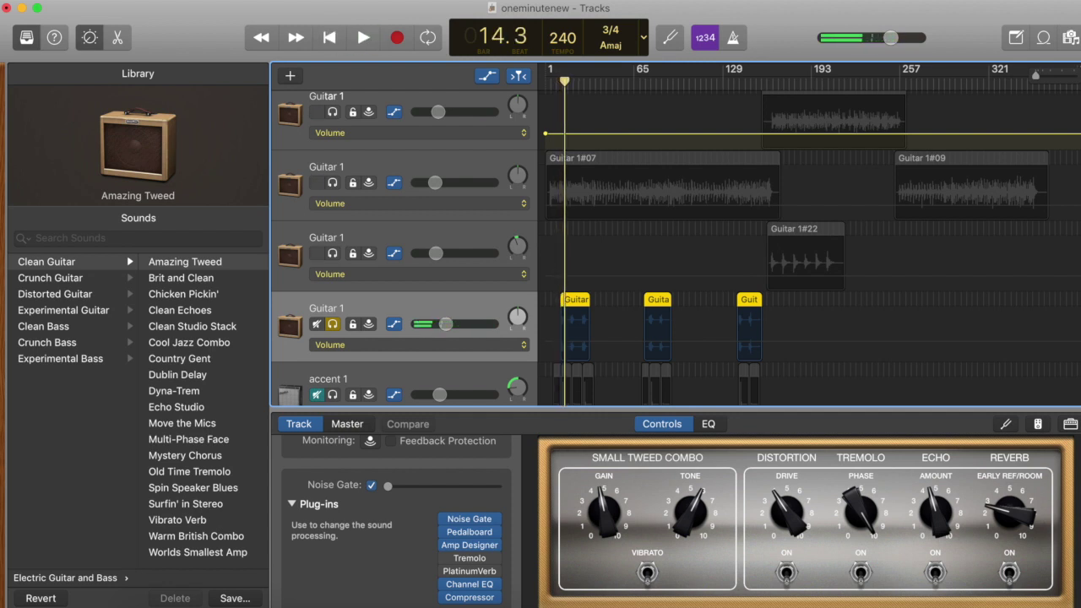
- Choose Share > Export Song to Disk to bring up the WAVE export settings
left_click(316, 0)
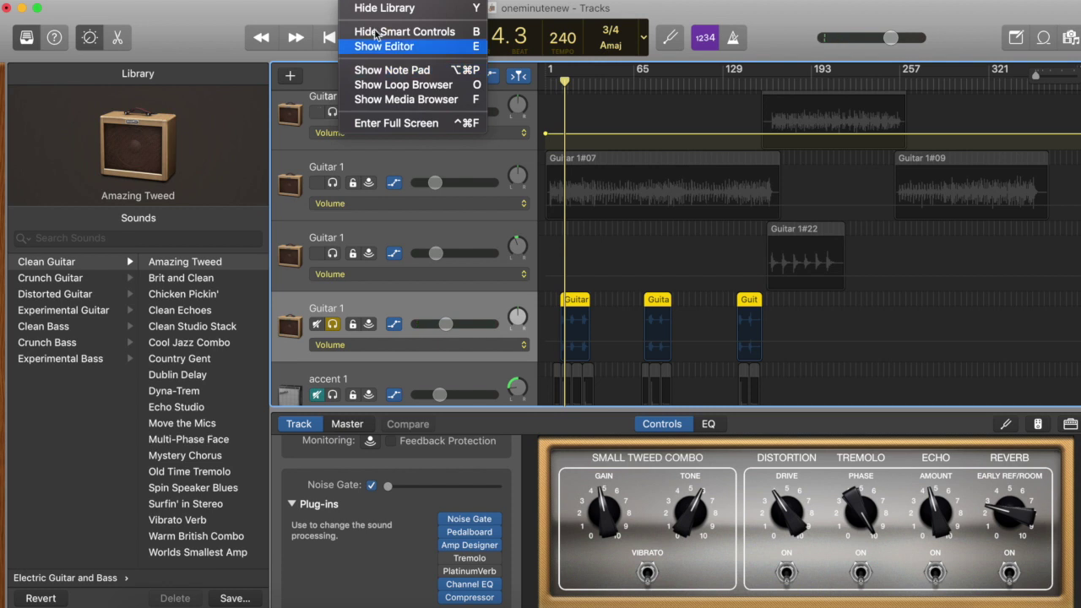
mouse_move(317, 0)
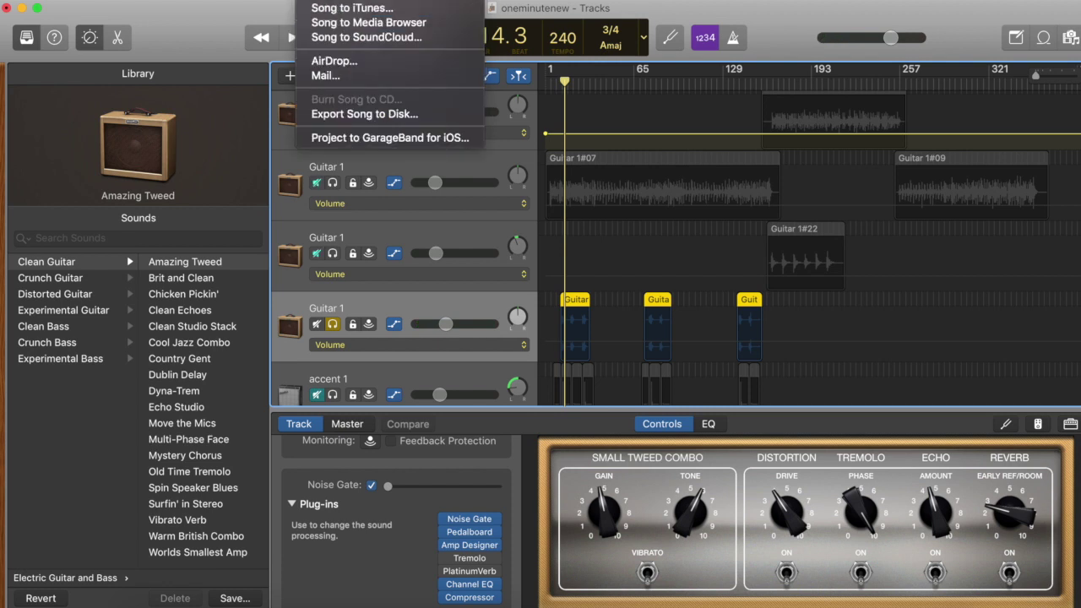
left_click(391, 116)
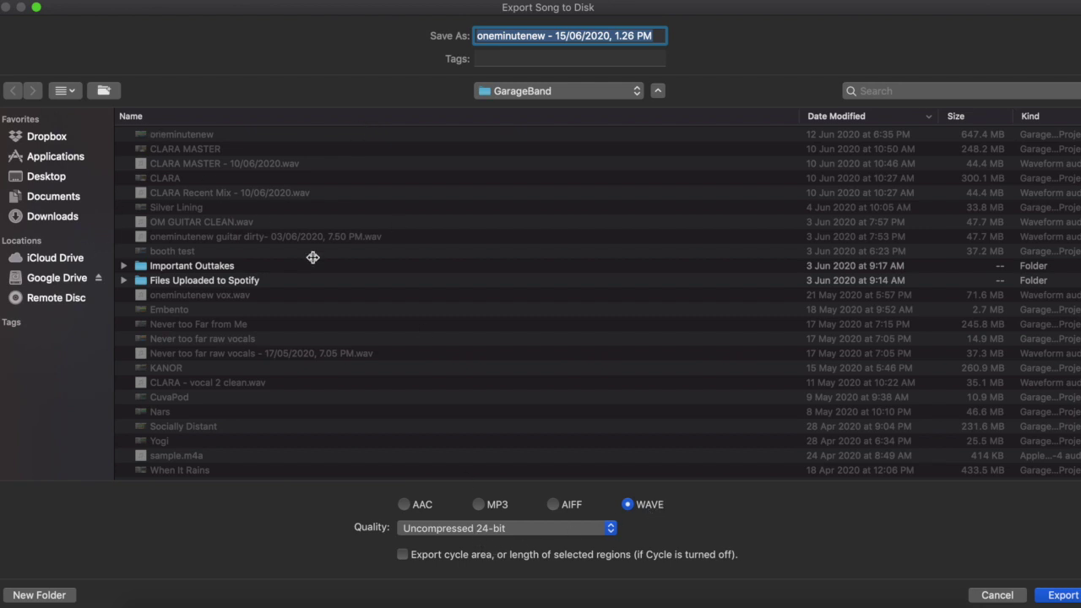
- Choose the Desktop as the destination and start the uncompressed 24-bit WAVE export
left_click(47, 194)
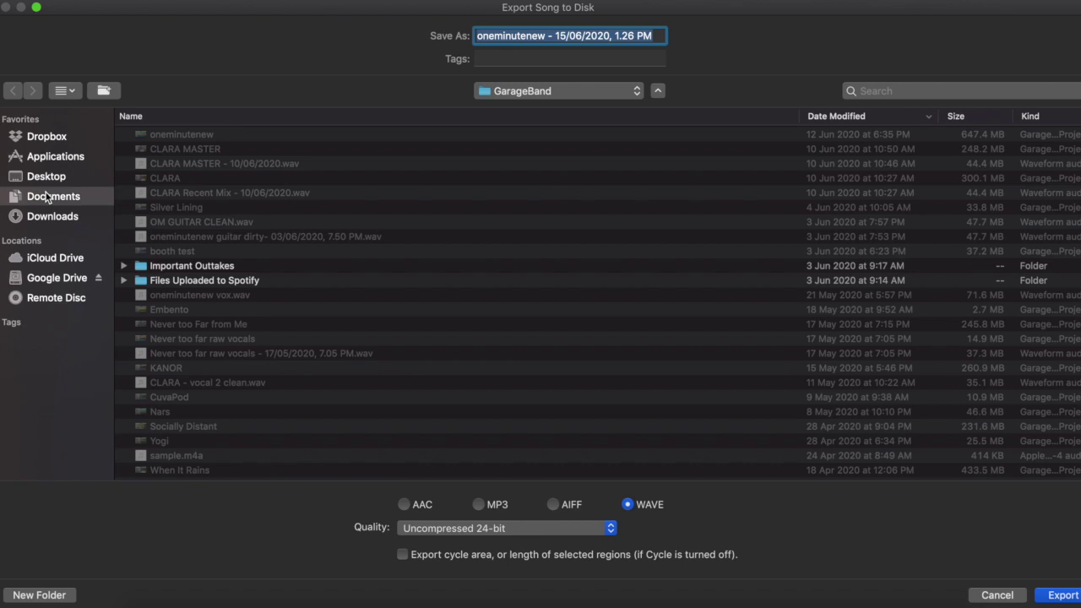
left_click(47, 177)
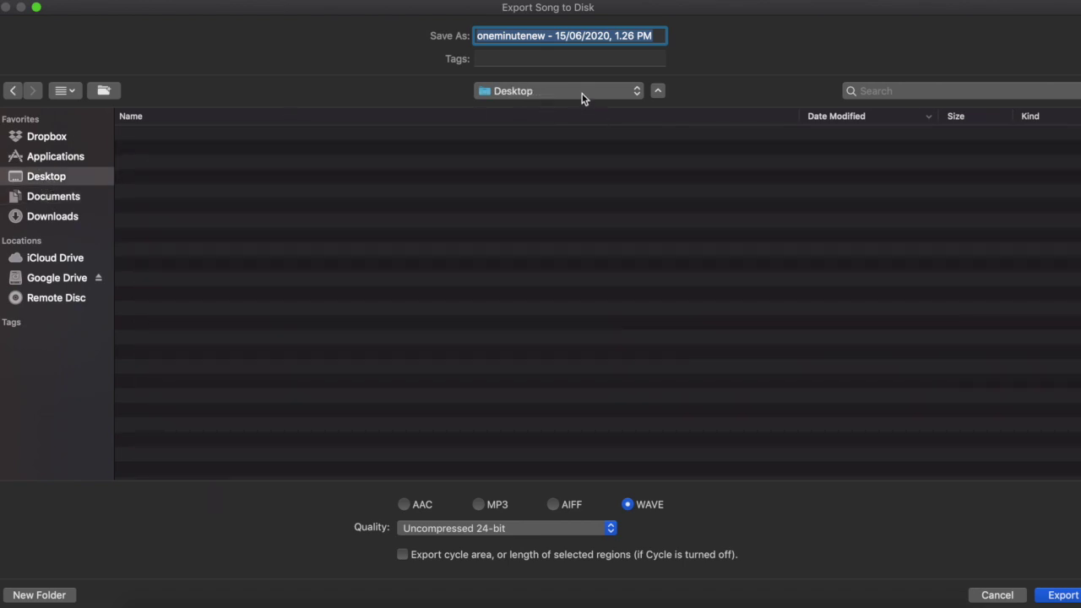
left_click(1064, 597)
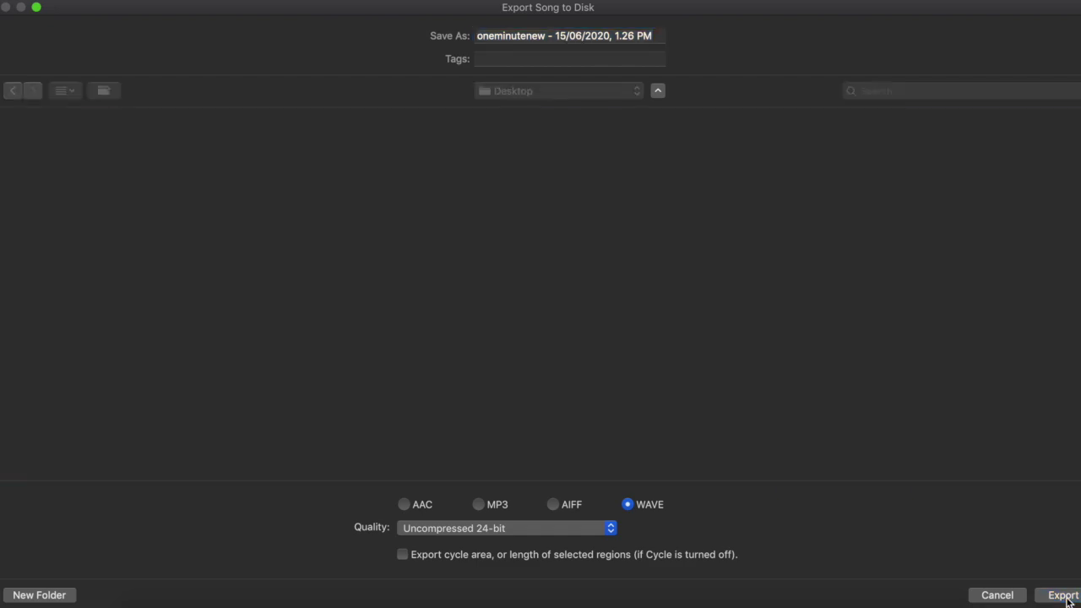